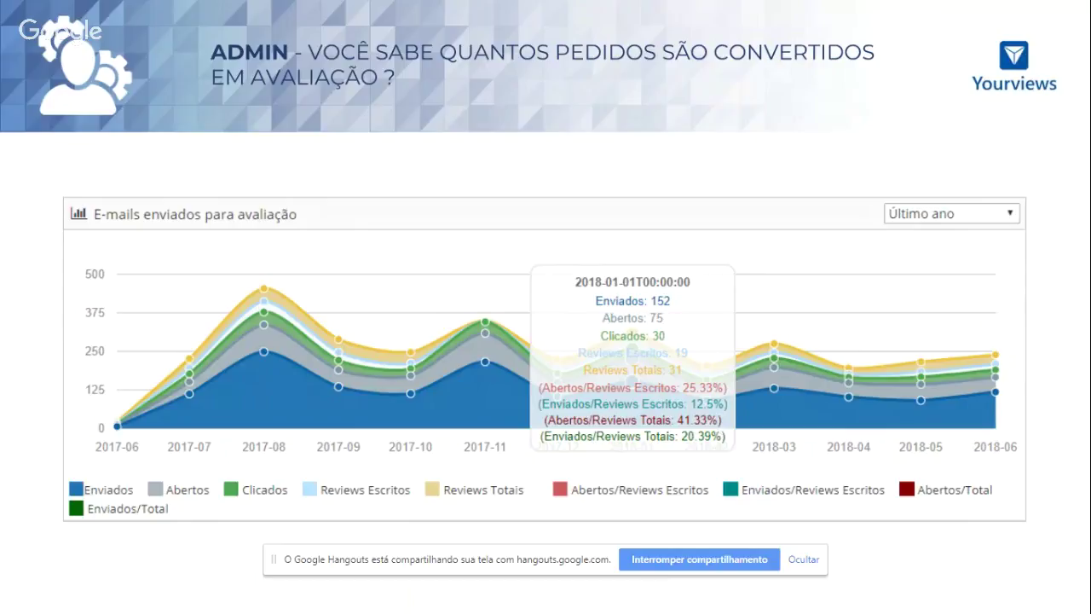
Step: Leave the slideshow, switch to the Yourviews admin and open the dashboard's Analytics page
{"action": "key", "text": "Escape"}
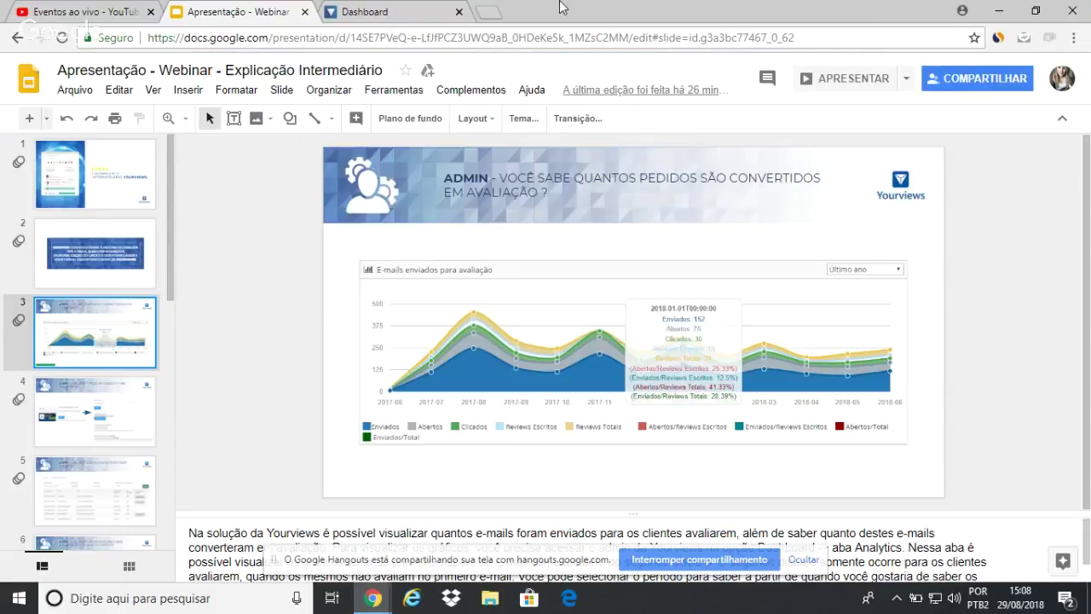
{"action": "left_click", "coordinate": [375, 12]}
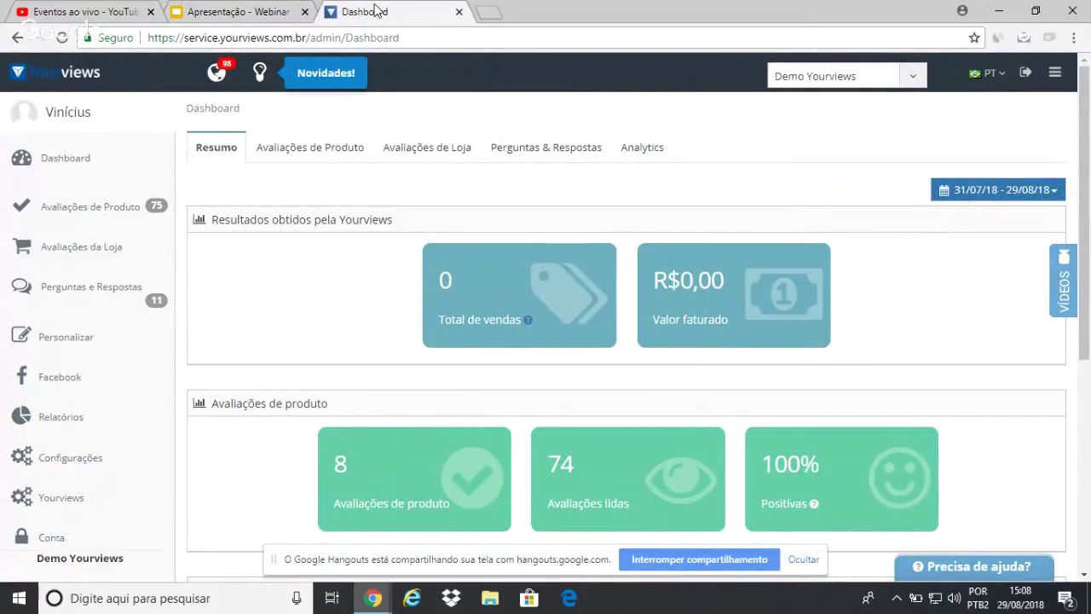
{"action": "left_click", "coordinate": [648, 162]}
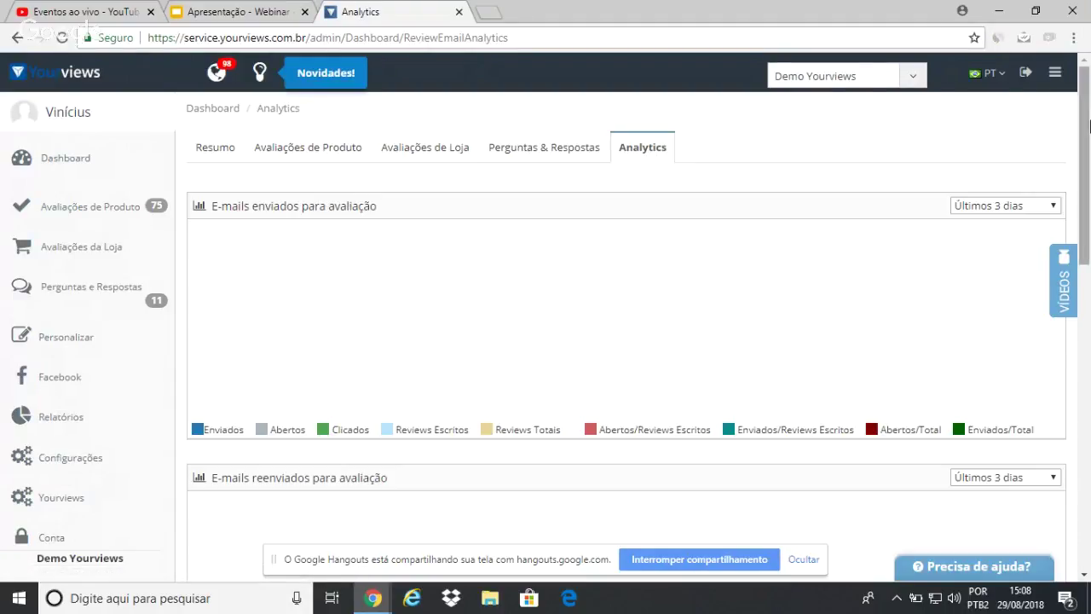
Step: Set the period of both the sent and the resent review e-mail charts to Todo o período
{"action": "left_click_drag", "start_coordinate": [1089, 127], "coordinate": [1088, 132]}
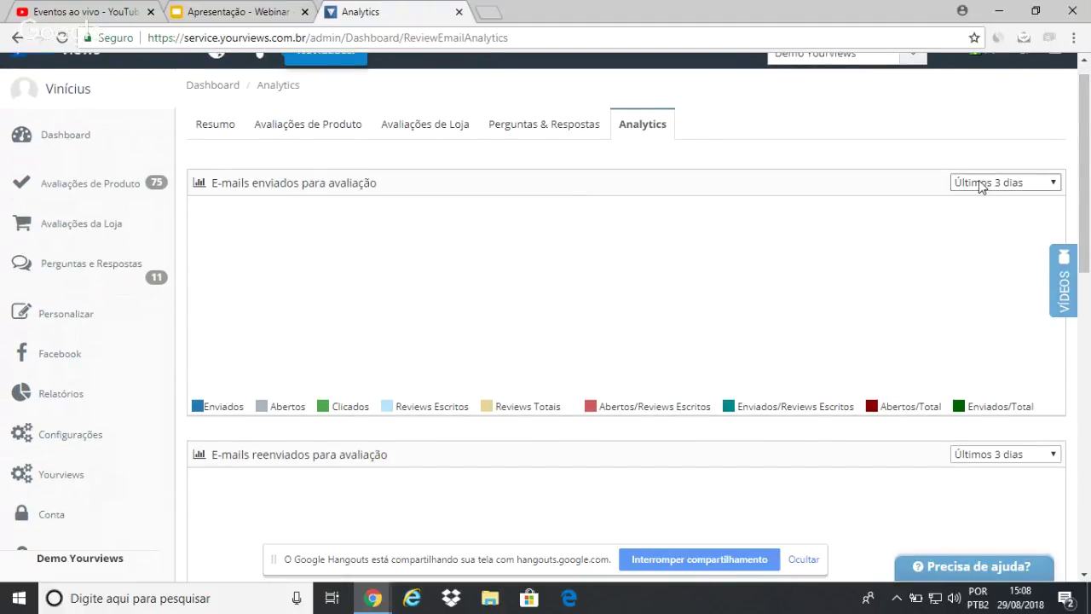
{"action": "left_click", "coordinate": [1058, 185]}
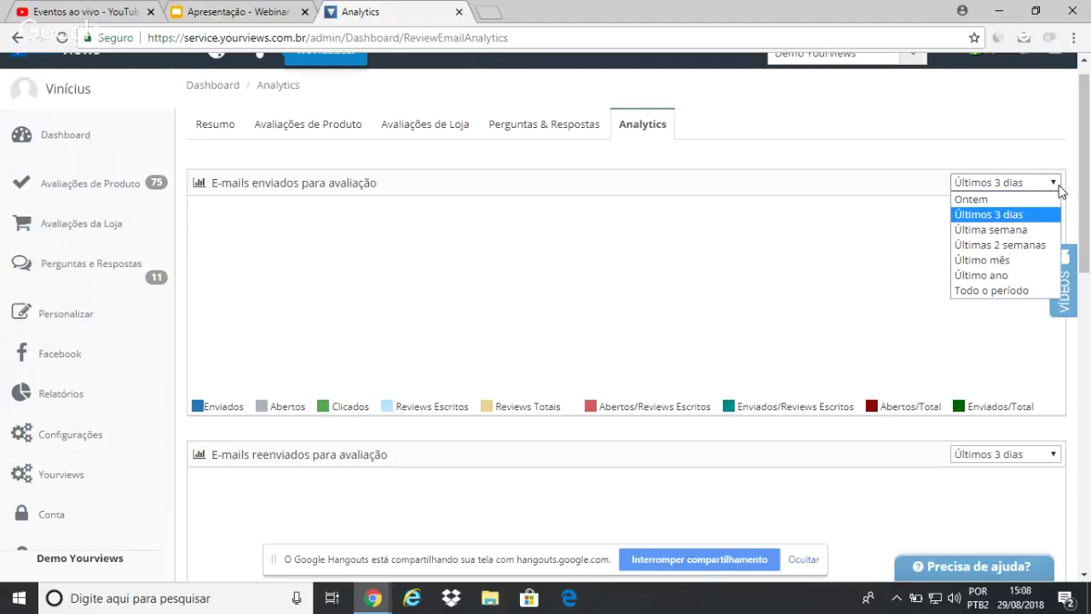
{"action": "left_click", "coordinate": [991, 290]}
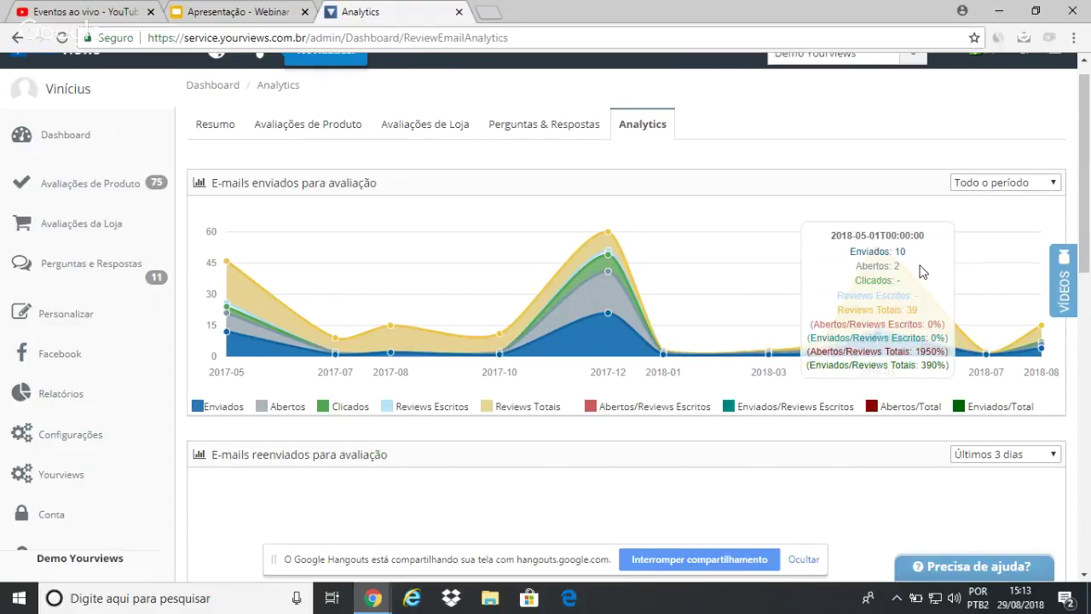
{"action": "left_click_drag", "start_coordinate": [1087, 178], "coordinate": [1089, 257]}
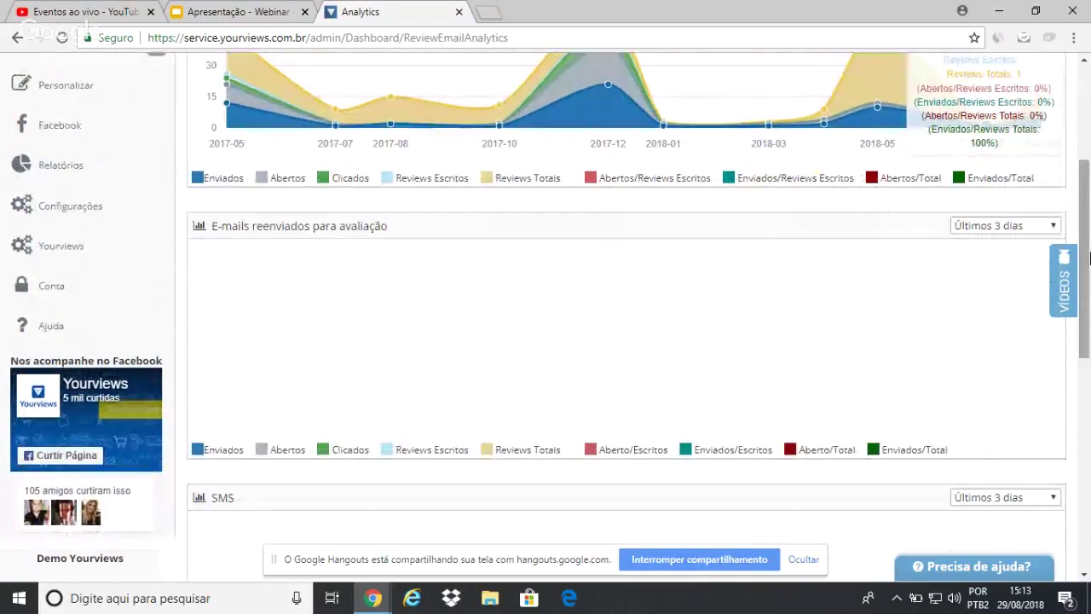
{"action": "left_click", "coordinate": [1021, 230]}
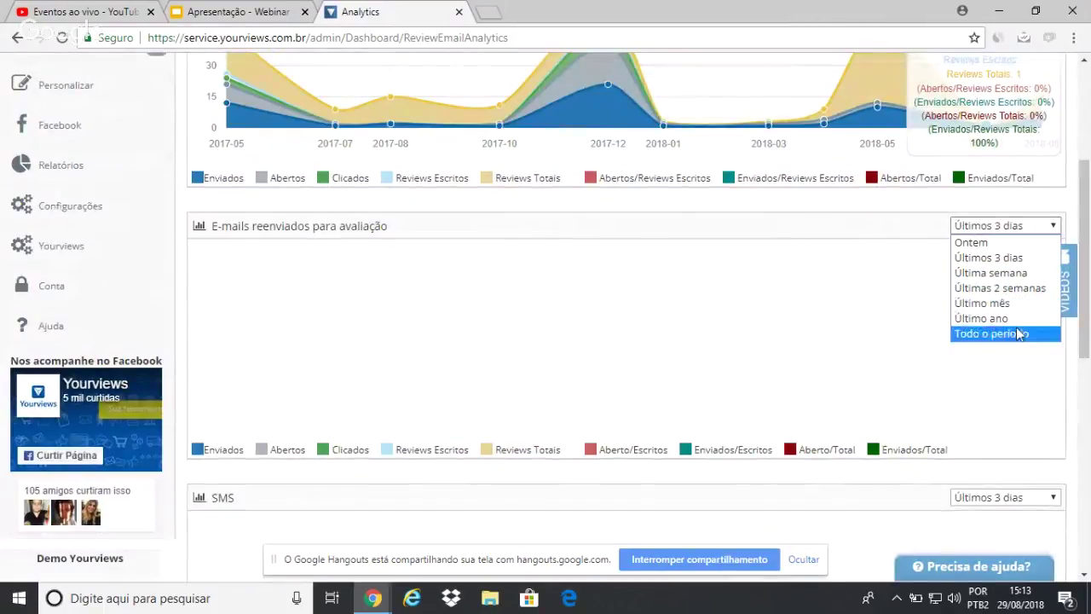
{"action": "left_click", "coordinate": [1017, 339]}
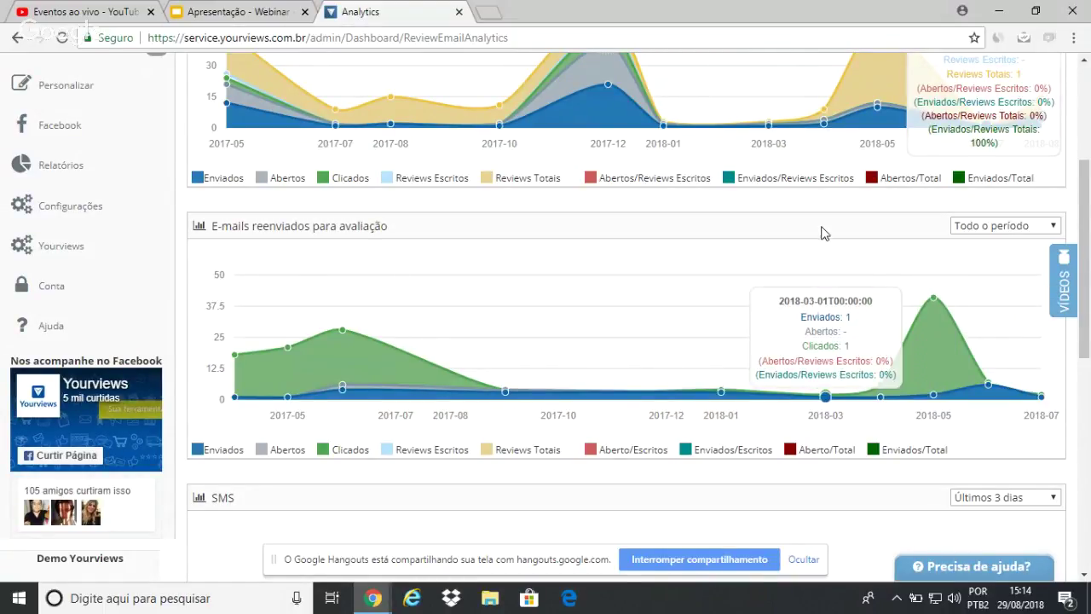
Step: Switch to the Google Slides webinar deck and present slide 4 about forcing an e-mail dispatch manually
{"action": "left_click", "coordinate": [247, 8]}
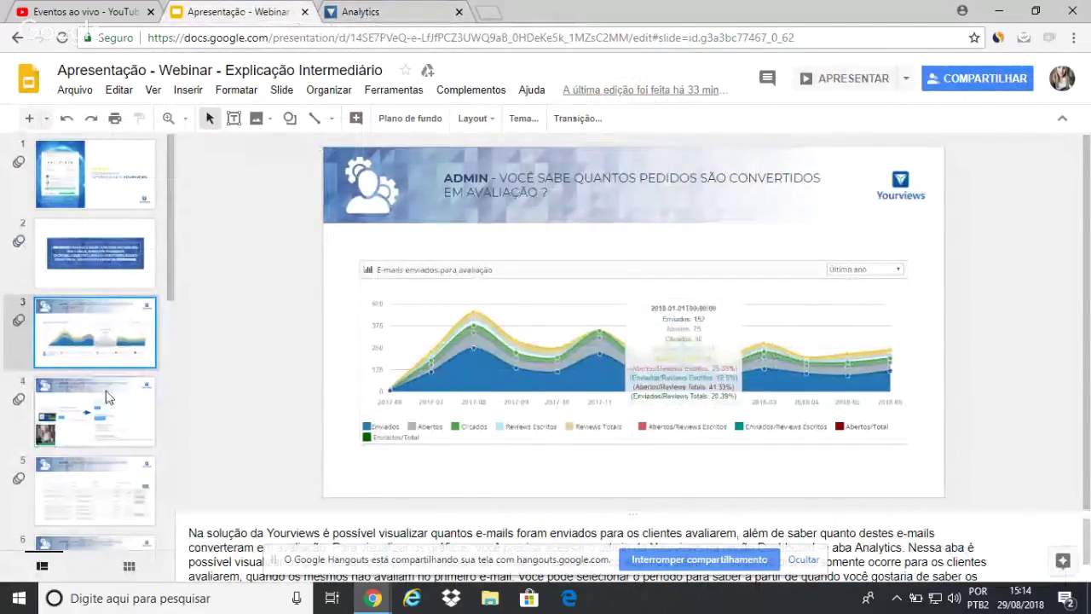
{"action": "left_click", "coordinate": [80, 410]}
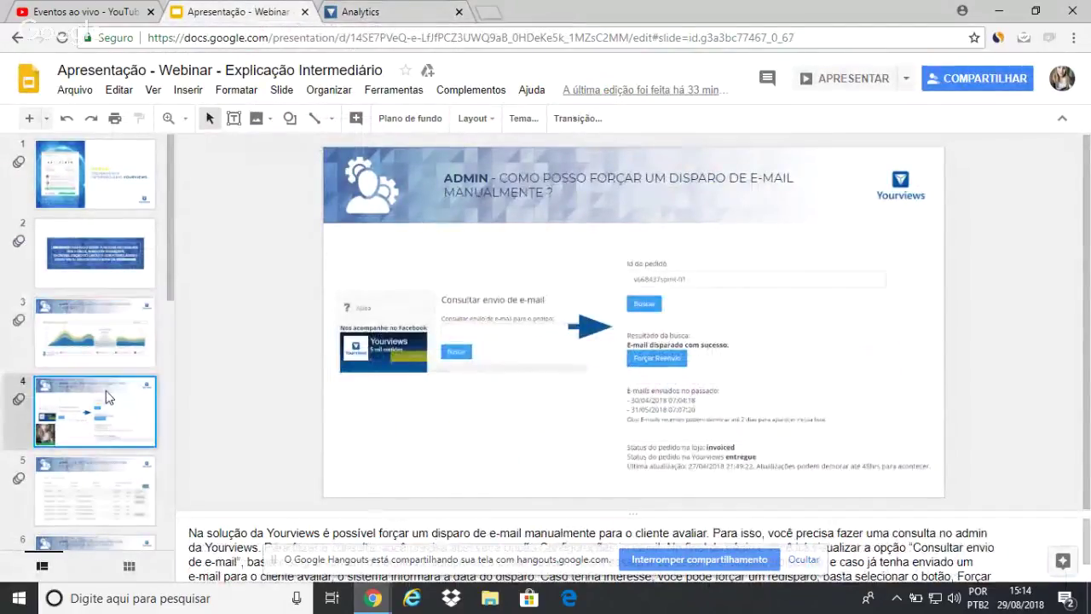
{"action": "left_click", "coordinate": [839, 80]}
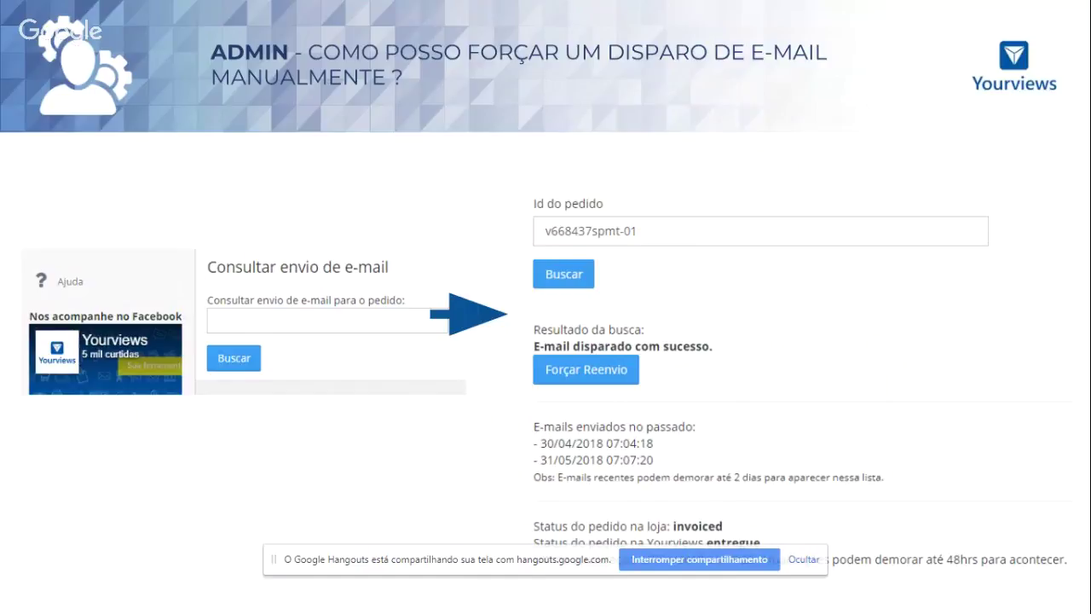
Step: Leave the slideshow, return to the Yourviews admin and open the Email page under Configurações
{"action": "key", "text": "Escape"}
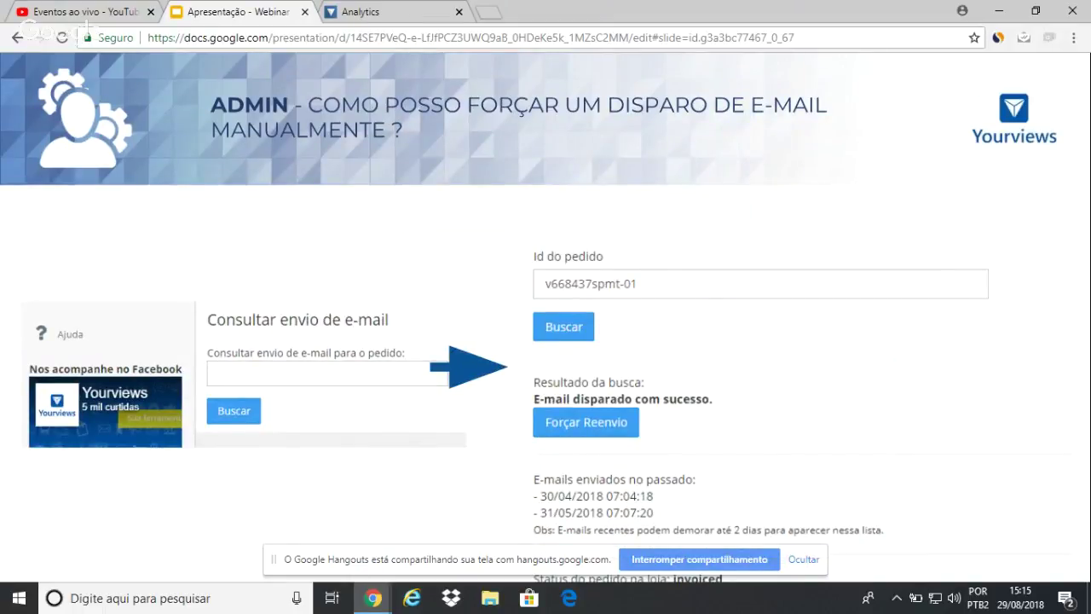
{"action": "key", "text": "ctrl+Tab"}
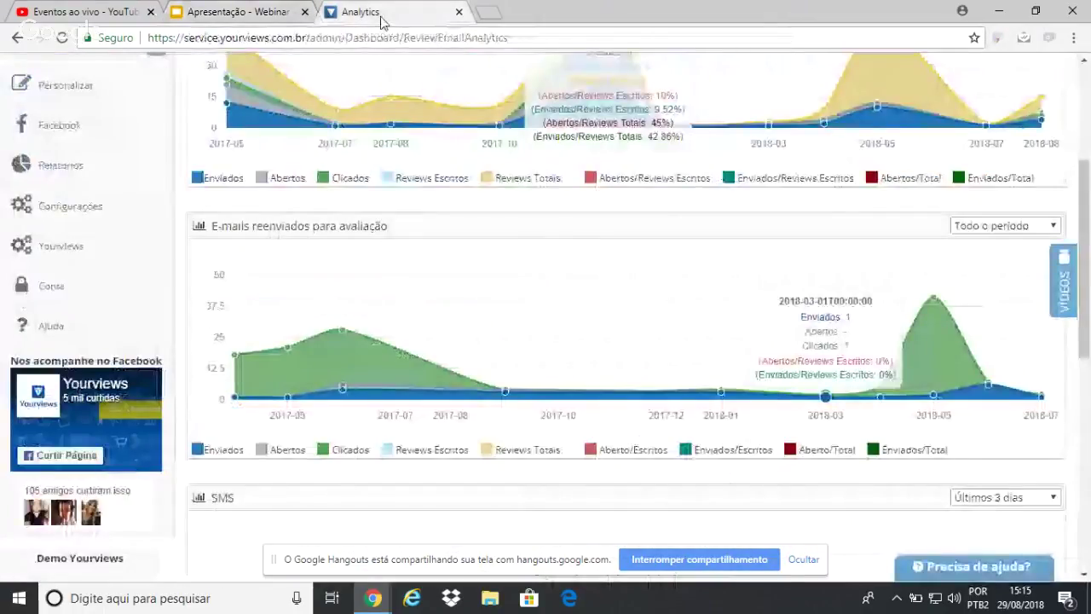
{"action": "scroll", "coordinate": [1089, 247], "scroll_direction": "up", "scroll_amount": 3}
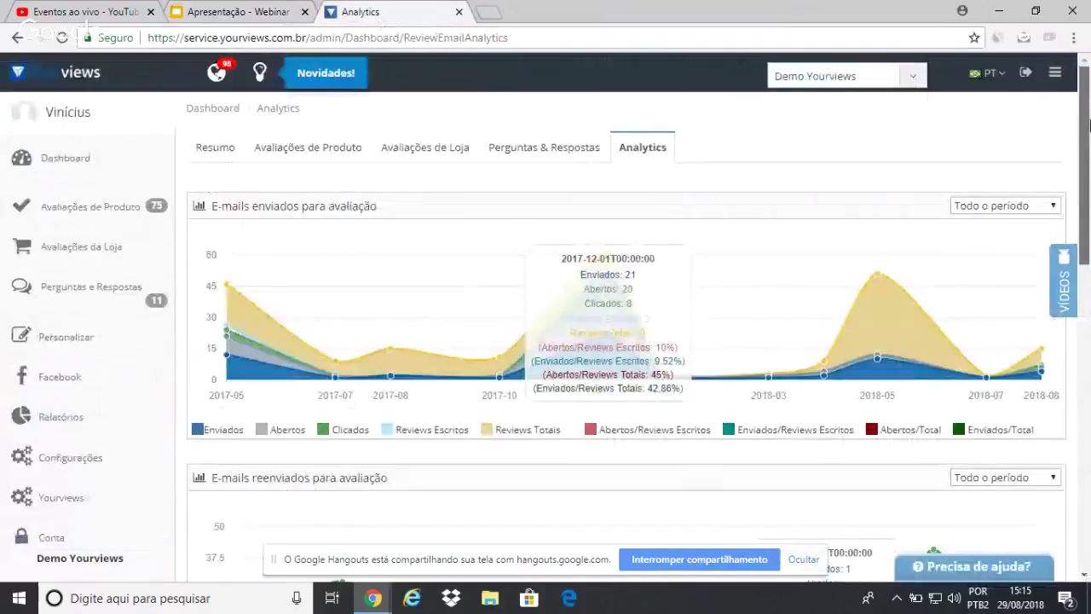
{"action": "left_click", "coordinate": [74, 458]}
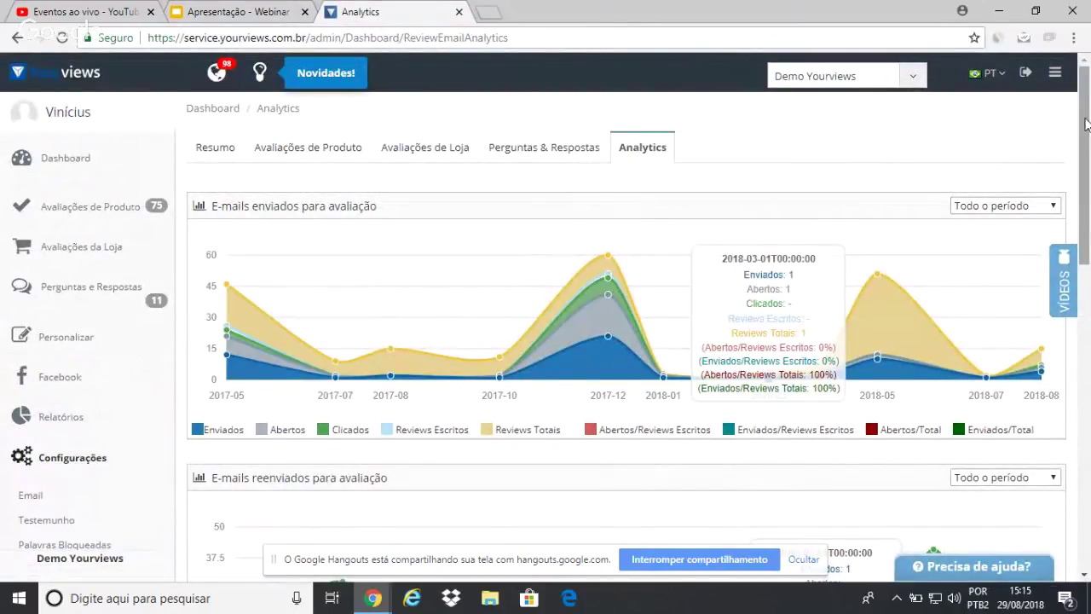
{"action": "scroll", "coordinate": [1088, 171], "scroll_direction": "down", "scroll_amount": 1}
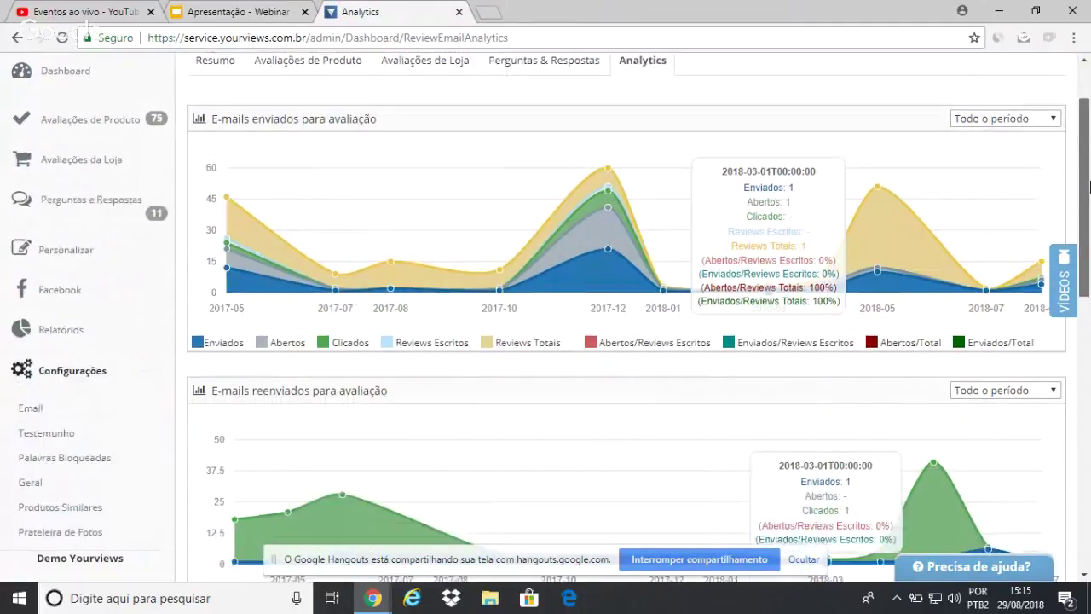
{"action": "left_click", "coordinate": [26, 394]}
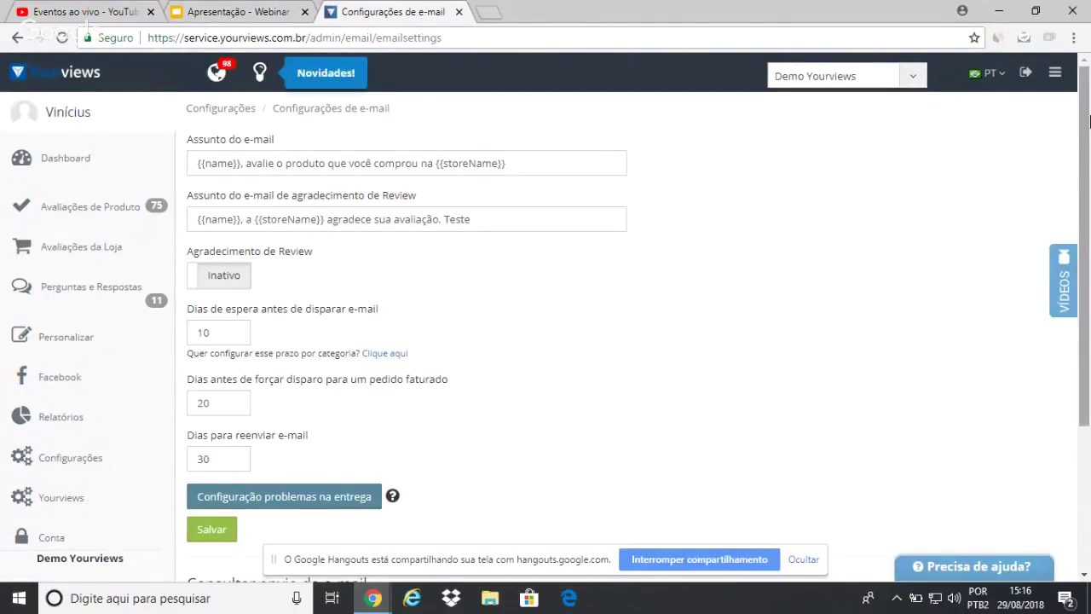
Step: Examine the Consultar envio de e-mail section and its order field at the end of the e-mail settings
{"action": "scroll", "coordinate": [1089, 174], "scroll_direction": "down", "scroll_amount": 1}
{"action": "scroll", "coordinate": [1089, 174], "scroll_direction": "down", "scroll_amount": 2}
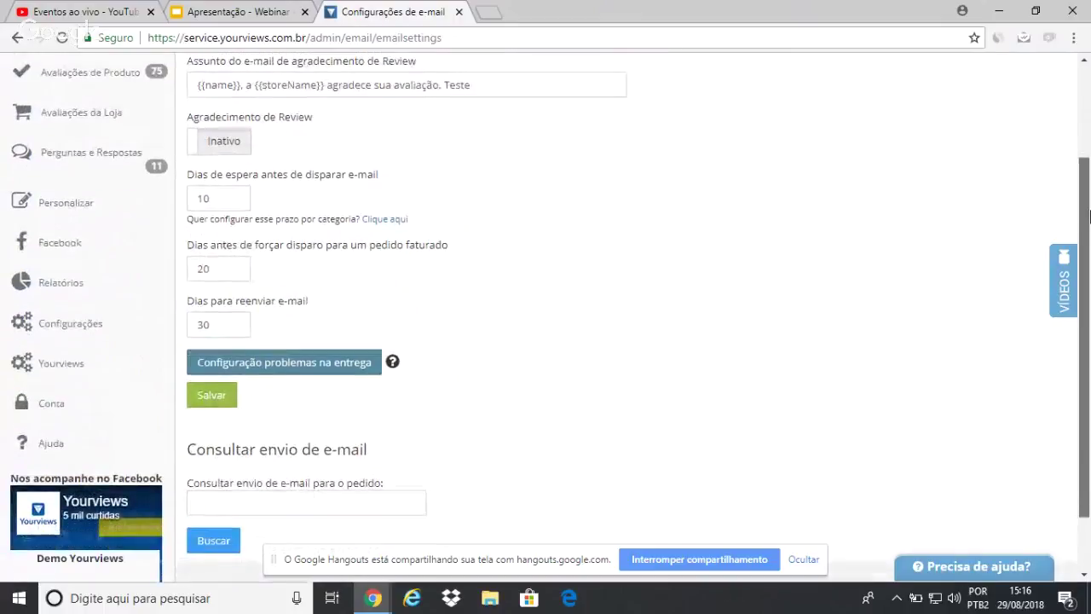
{"action": "scroll", "coordinate": [1089, 186], "scroll_direction": "up", "scroll_amount": 1}
{"action": "left_click_drag", "start_coordinate": [1089, 186], "coordinate": [1090, 267]}
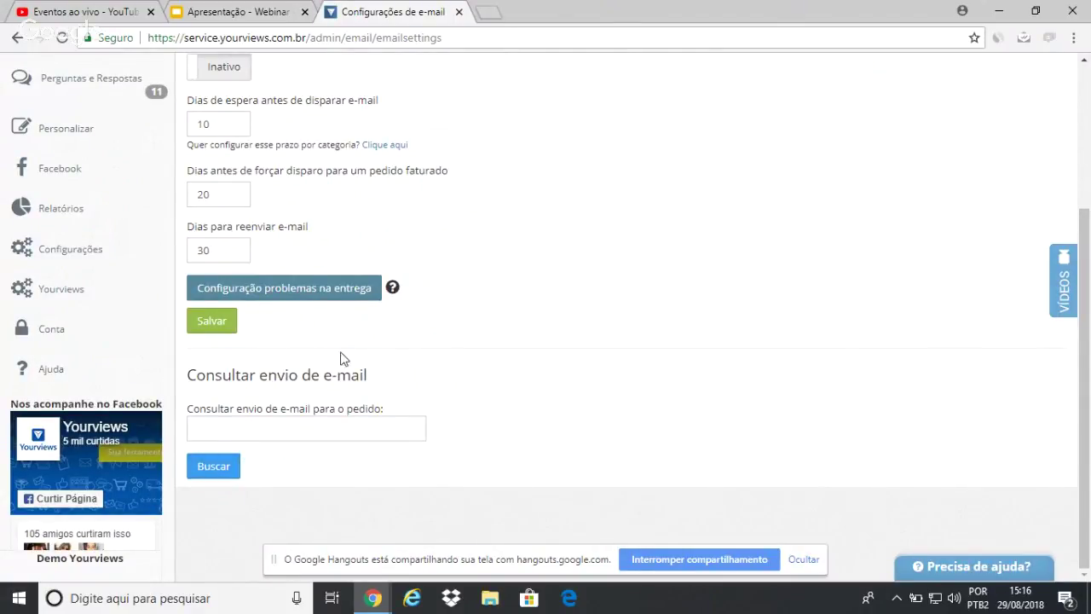
{"action": "left_click", "coordinate": [276, 428]}
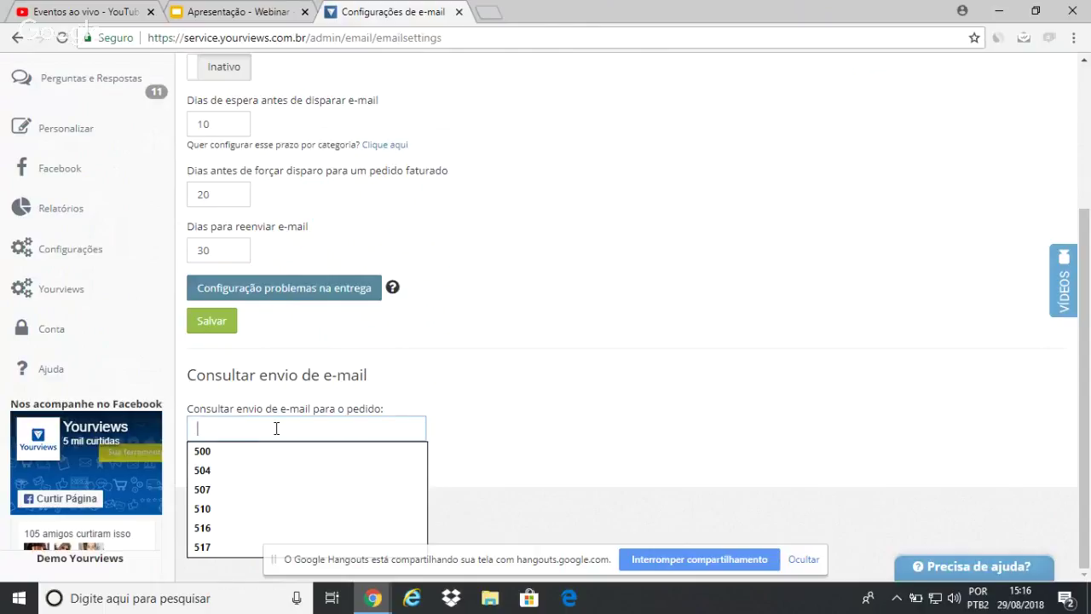
{"action": "left_click", "coordinate": [459, 382]}
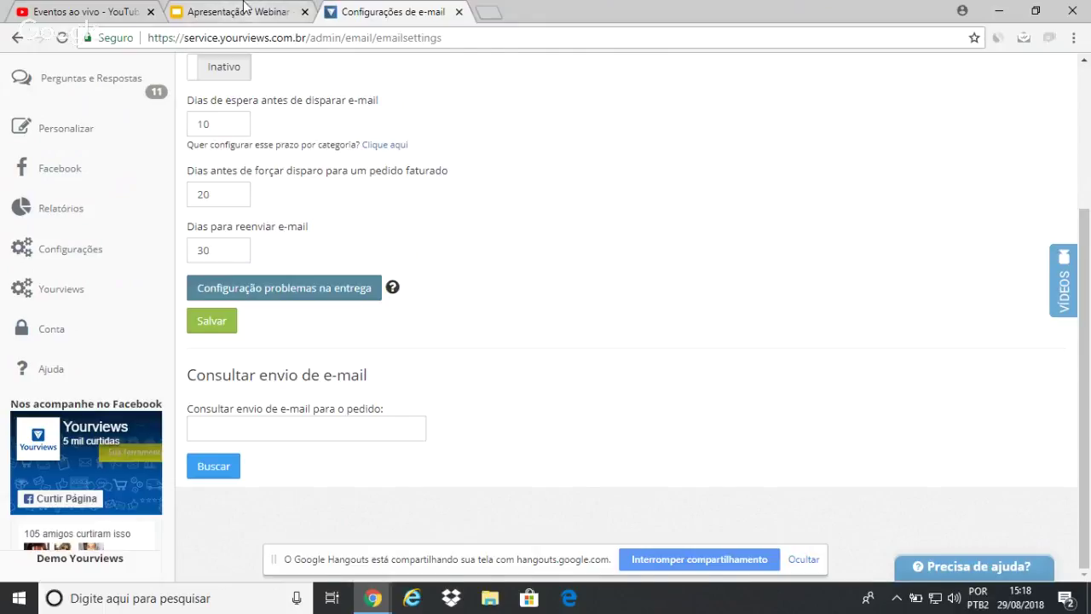
Step: Switch to the Google Slides webinar deck and present slide 5 about seeing which orders were reviewed
{"action": "left_click", "coordinate": [244, 7]}
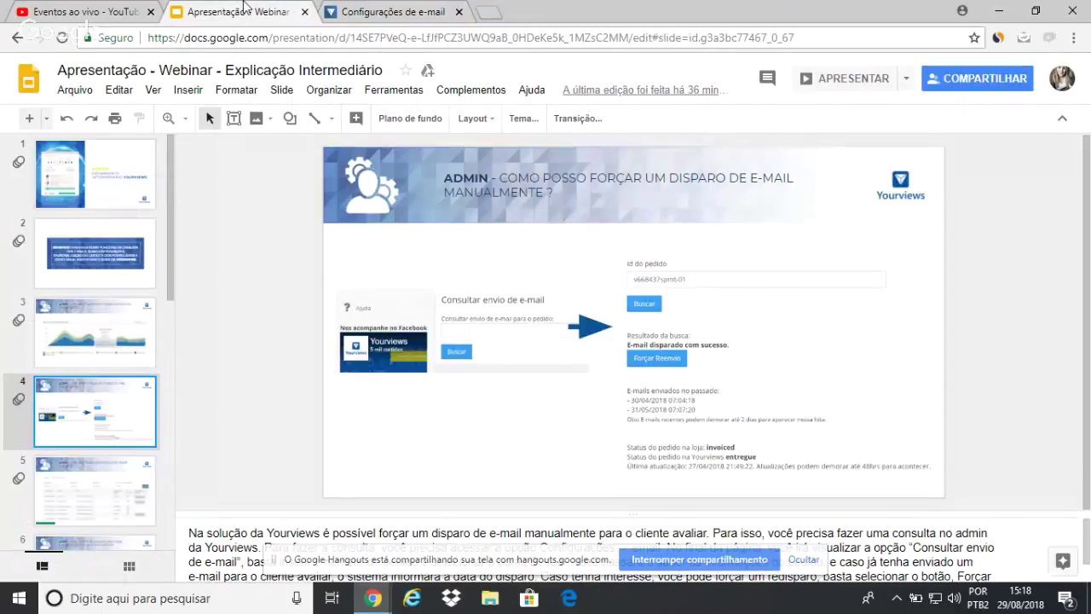
{"action": "left_click", "coordinate": [101, 484]}
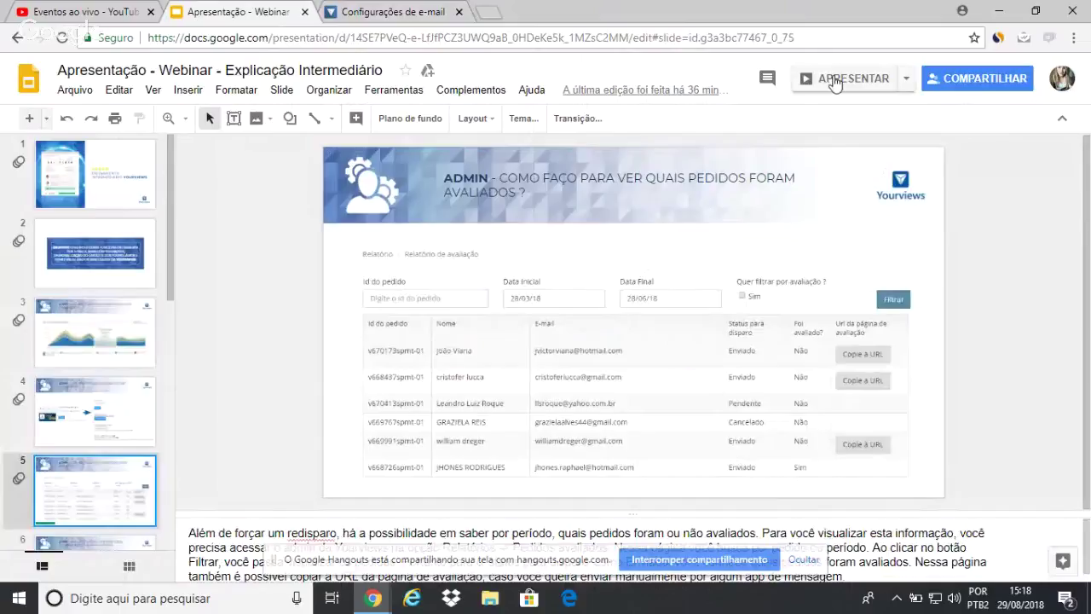
{"action": "left_click", "coordinate": [831, 78]}
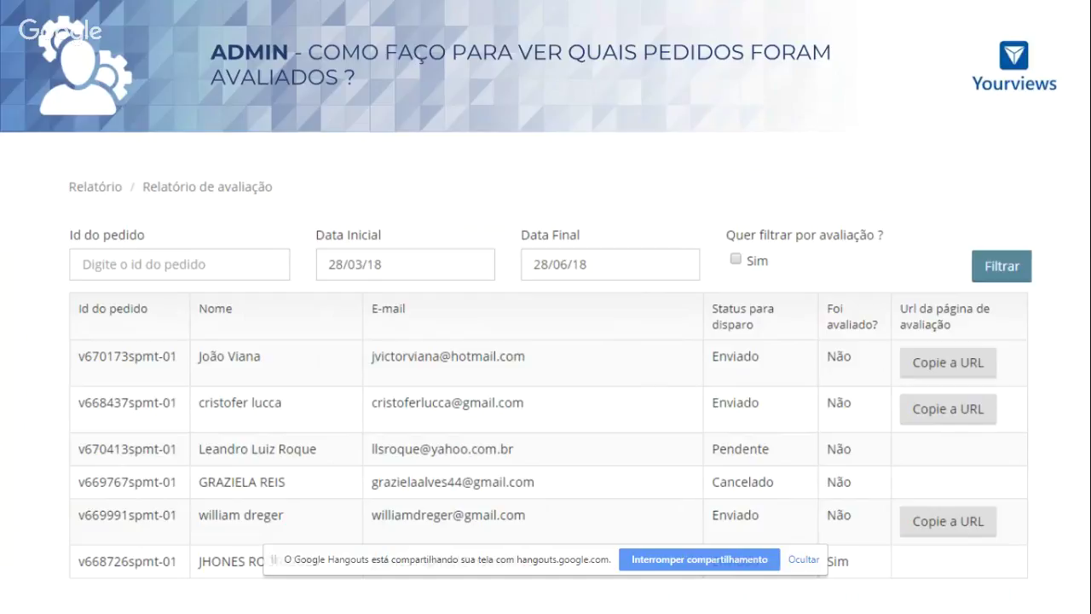
Step: Leave the slideshow, return to the Yourviews admin and open the Pedidos Avaliados report under Relatórios
{"action": "key", "text": "Escape"}
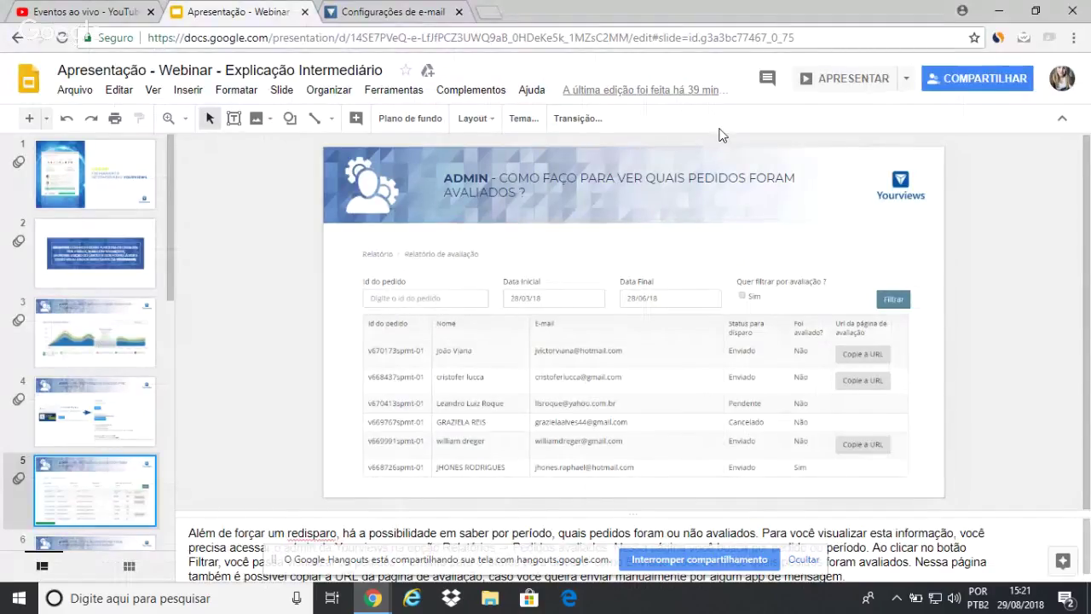
{"action": "key", "text": "ctrl+Tab"}
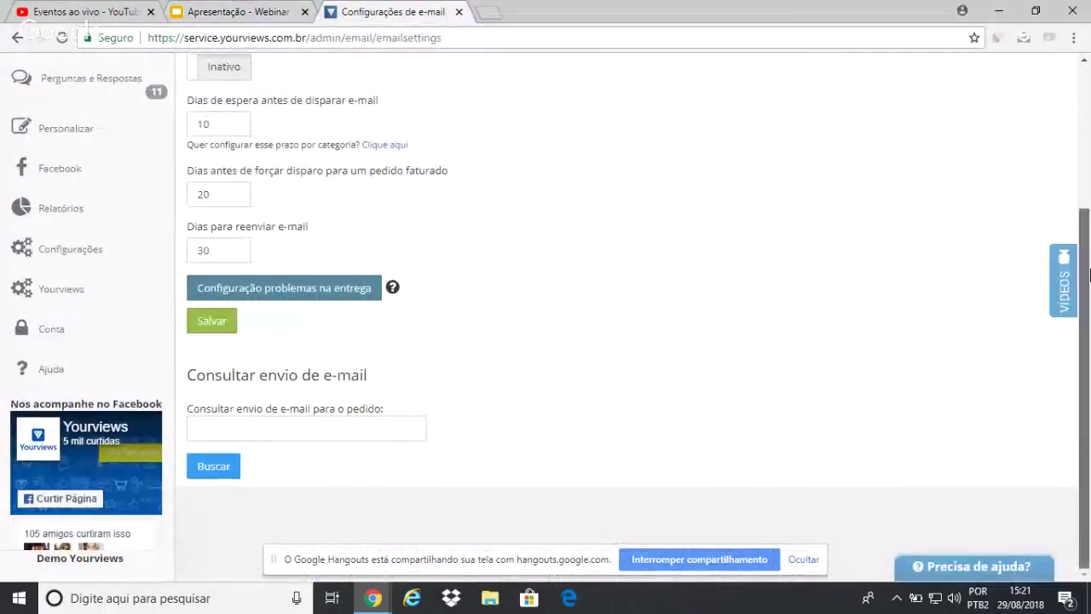
{"action": "scroll", "coordinate": [1089, 272], "scroll_direction": "up", "scroll_amount": 3}
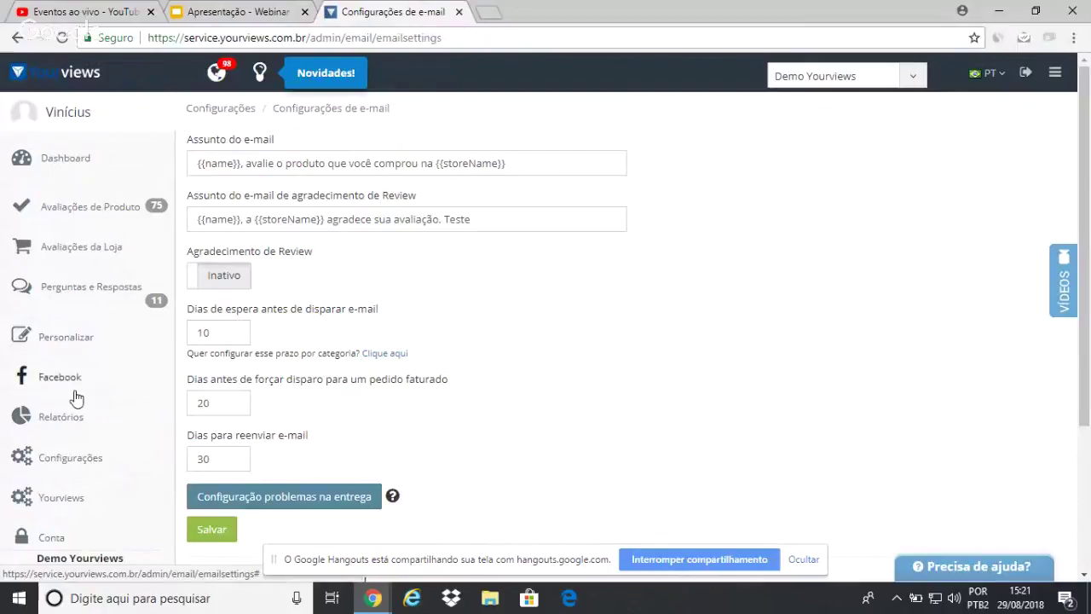
{"action": "left_click", "coordinate": [60, 421]}
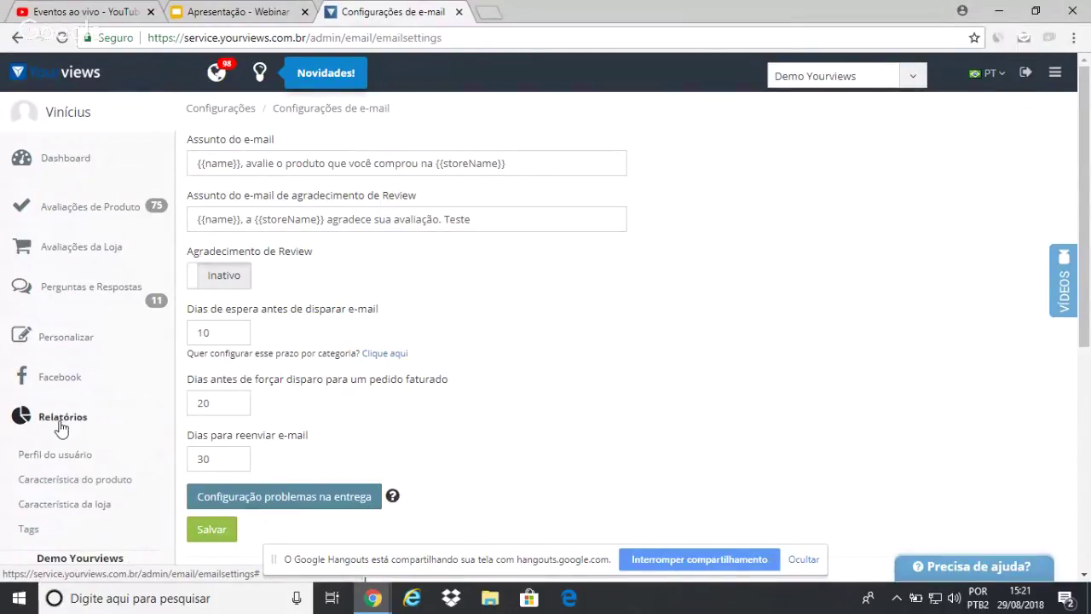
{"action": "left_click_drag", "start_coordinate": [1089, 170], "coordinate": [1089, 251]}
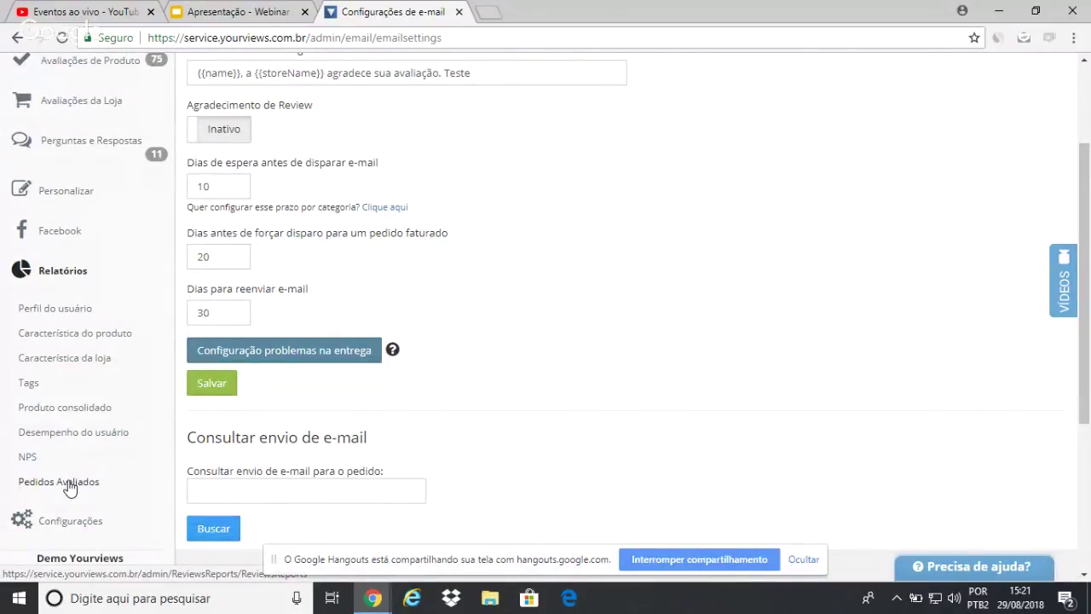
{"action": "left_click", "coordinate": [70, 483]}
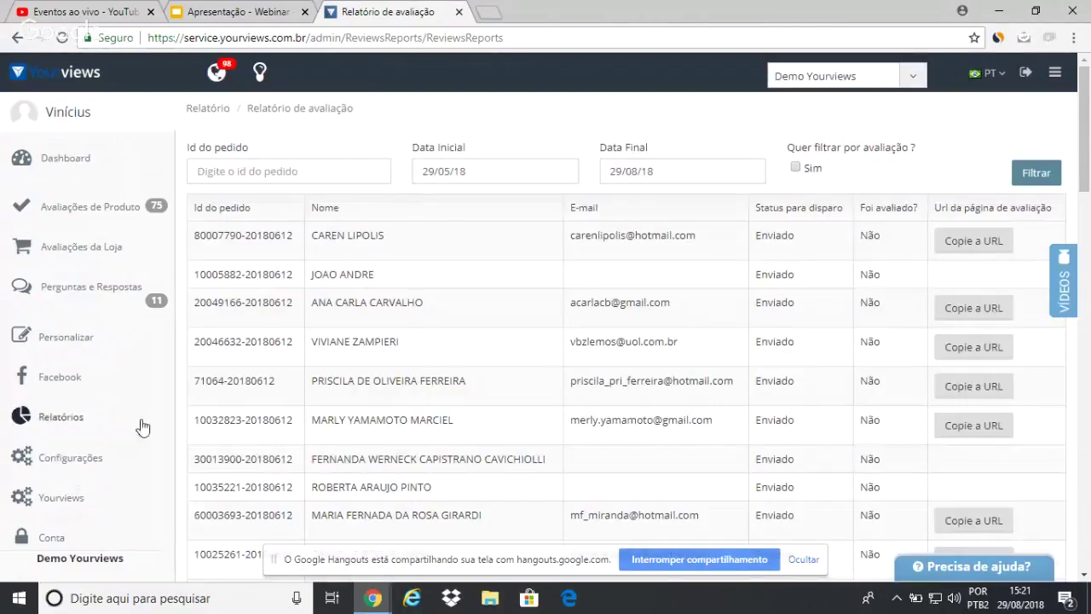
Step: Examine the report's start date calendar, the first order's Copie a URL option and the filter for reviewed orders
{"action": "left_click", "coordinate": [505, 170]}
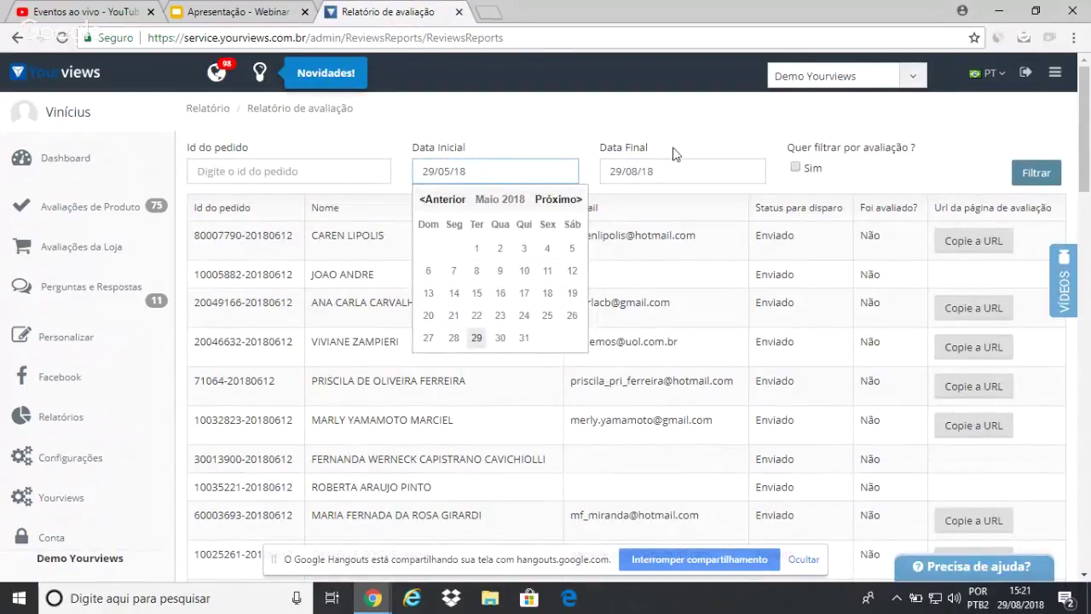
{"action": "left_click", "coordinate": [727, 139]}
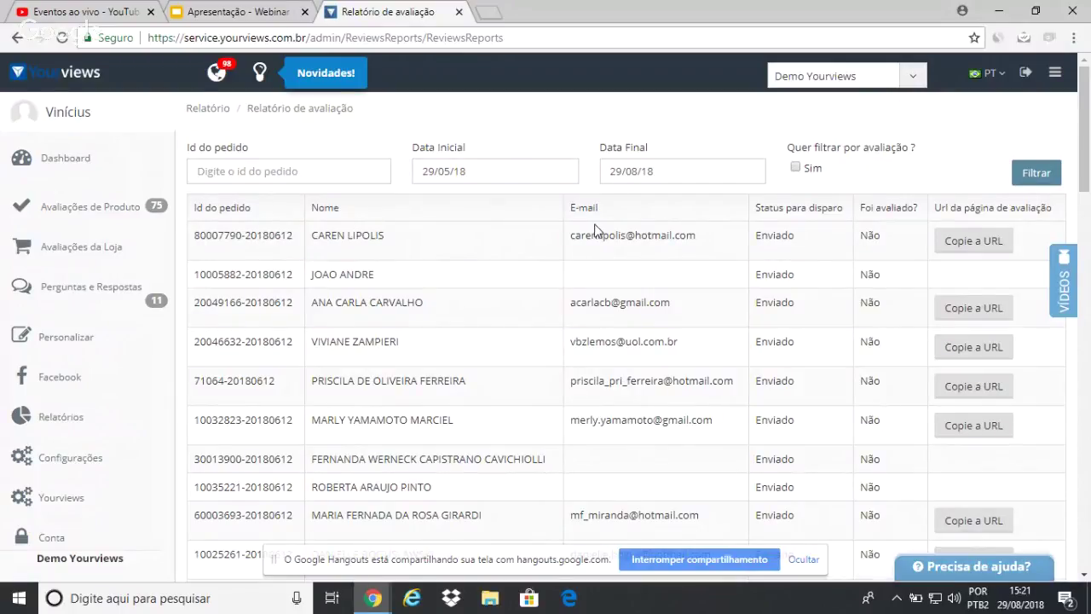
{"action": "left_click", "coordinate": [962, 242]}
{"action": "left_click", "coordinate": [962, 250]}
{"action": "left_click", "coordinate": [963, 246]}
{"action": "left_click", "coordinate": [963, 242]}
{"action": "left_click", "coordinate": [963, 247]}
{"action": "left_click", "coordinate": [962, 248]}
{"action": "left_click", "coordinate": [796, 167]}
Step: Open the Email settings under Configurações and examine the dispatch-day fields and the Consultar envio de e-mail section
{"action": "left_click_drag", "start_coordinate": [1088, 111], "coordinate": [1089, 157]}
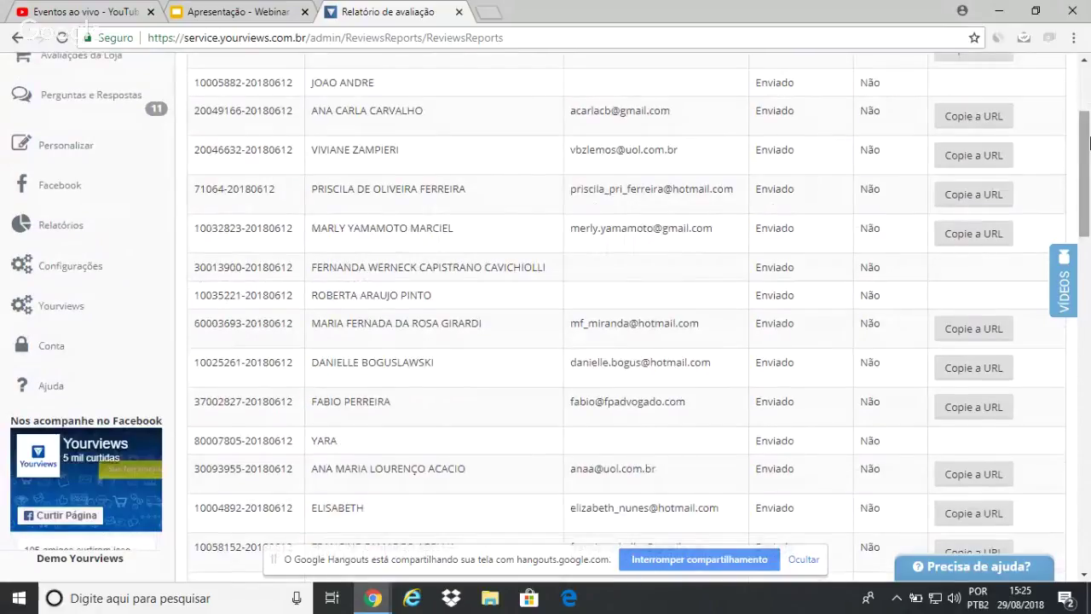
{"action": "left_click", "coordinate": [73, 270]}
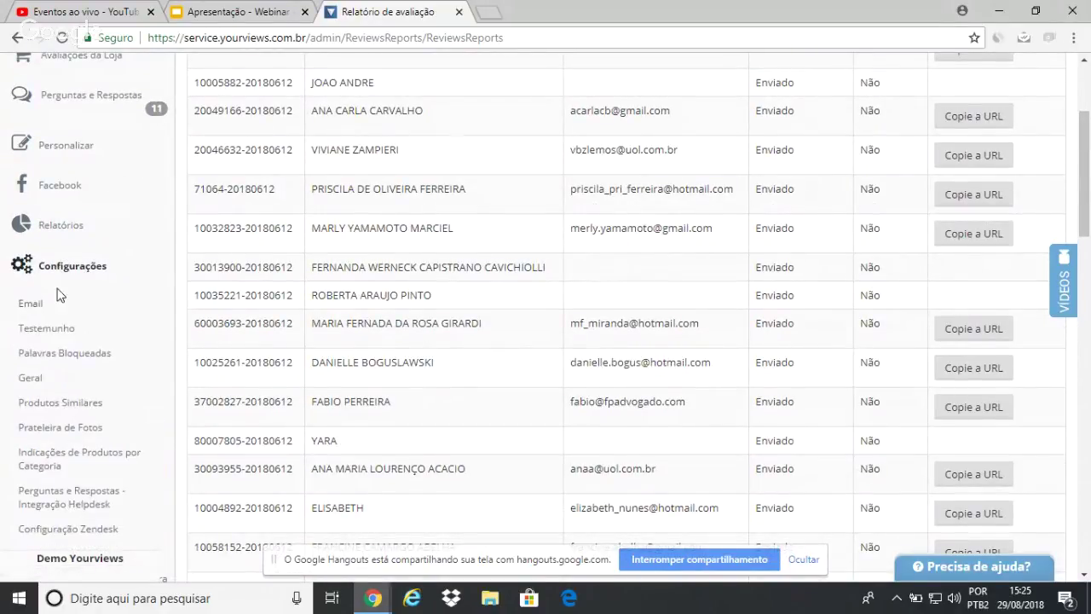
{"action": "left_click", "coordinate": [25, 308]}
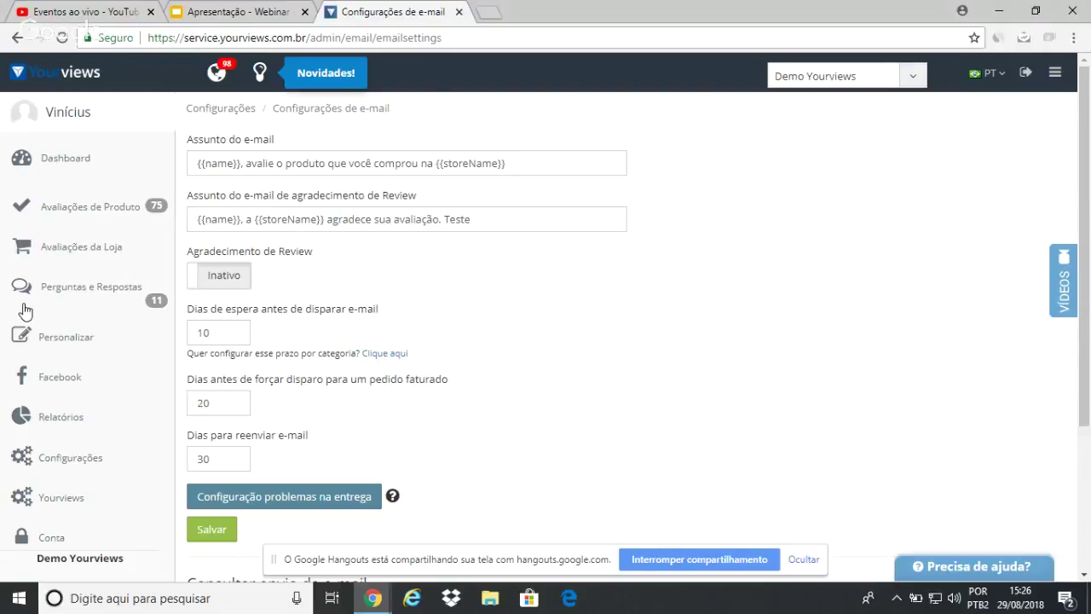
{"action": "left_click_drag", "start_coordinate": [1088, 170], "coordinate": [1089, 293]}
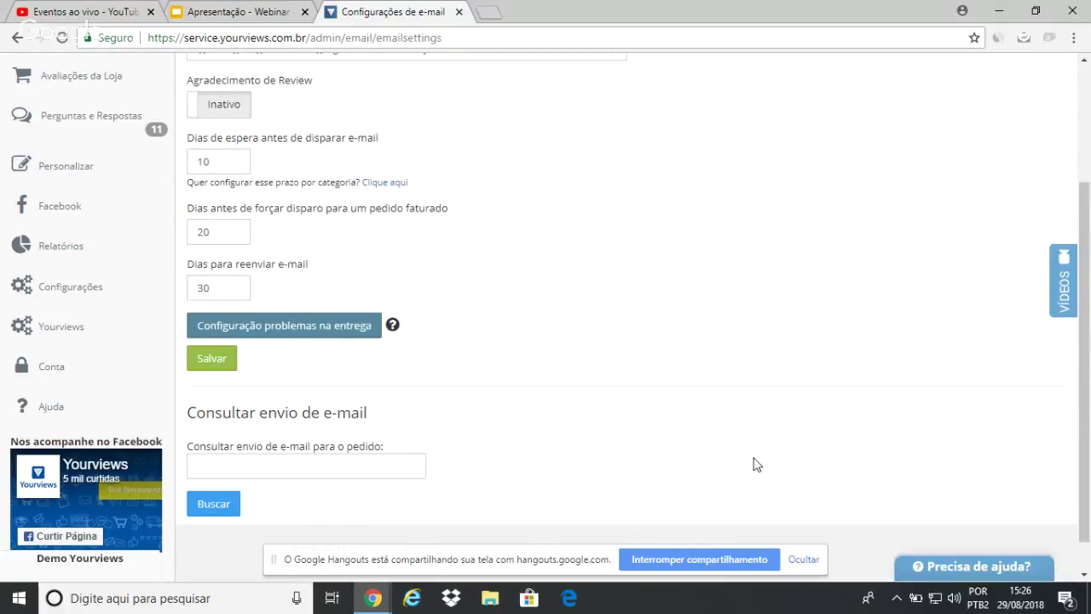
{"action": "left_click_drag", "start_coordinate": [1088, 380], "coordinate": [1090, 278]}
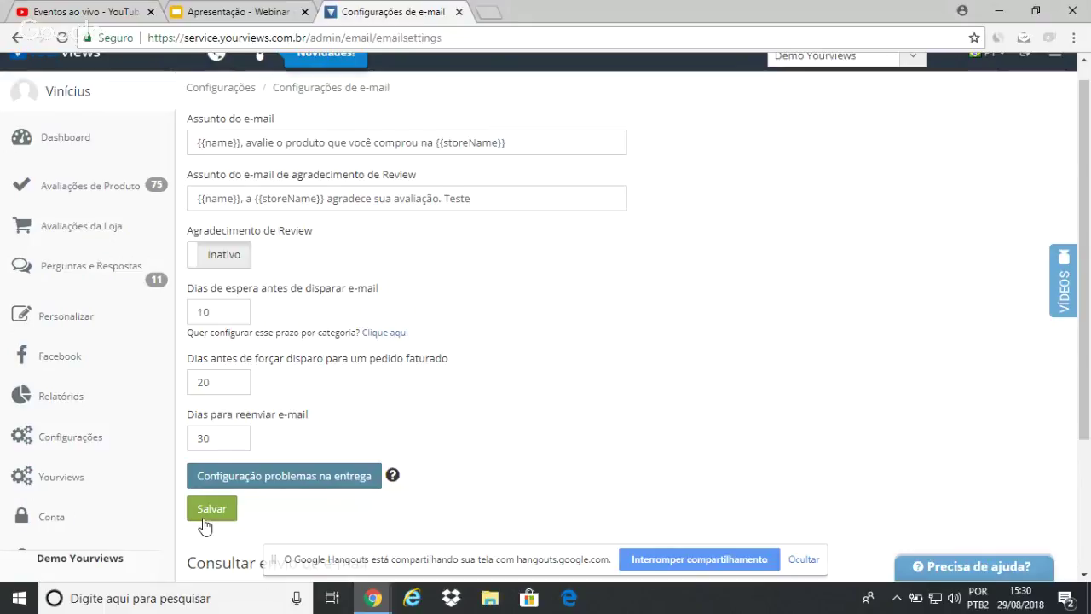
Step: Examine the postponement days and rule start date in Configuração problemas na entrega, and return to the Email settings
{"action": "left_click", "coordinate": [264, 483]}
{"action": "left_click", "coordinate": [266, 487]}
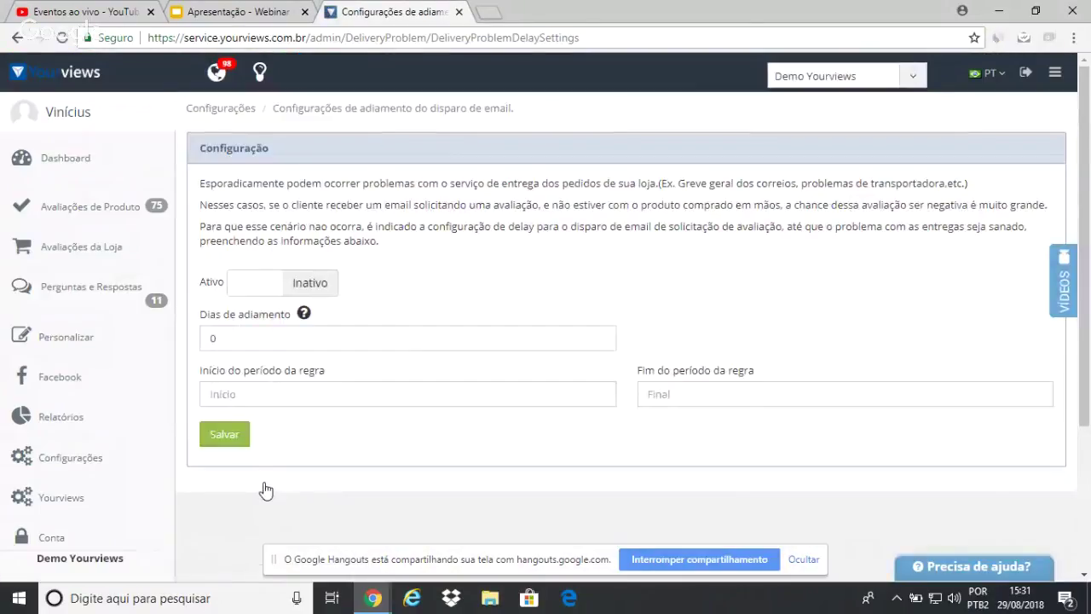
{"action": "left_click", "coordinate": [236, 333]}
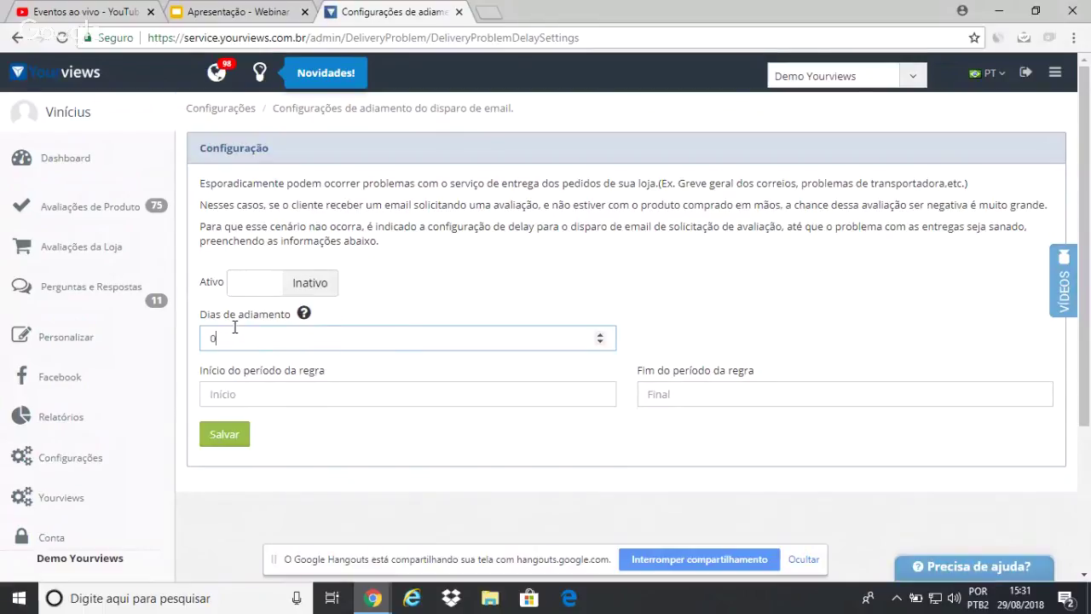
{"action": "left_click", "coordinate": [238, 395]}
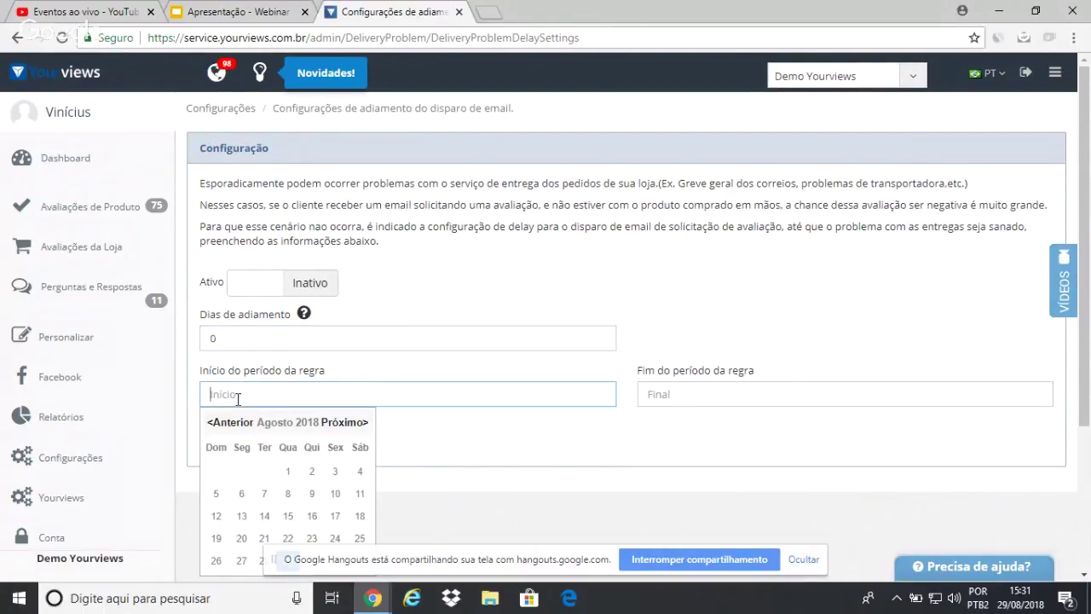
{"action": "left_click", "coordinate": [427, 490]}
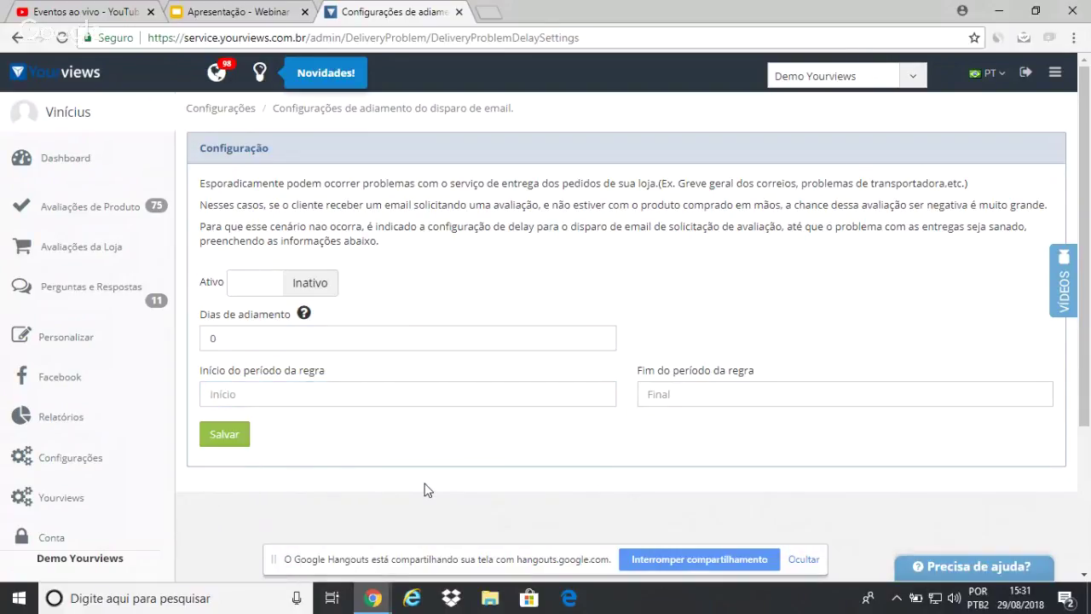
{"action": "left_click", "coordinate": [70, 461]}
{"action": "left_click", "coordinate": [30, 497]}
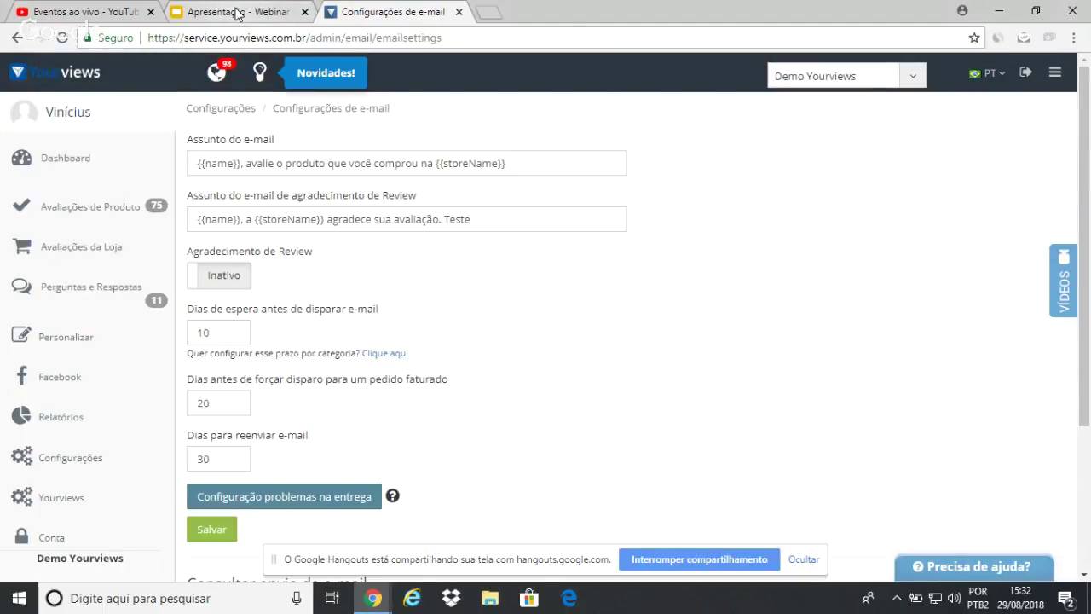
Step: Switch to the Google Slides webinar deck and present slides 6 to 8 about e-mail timing, subjects and layouts
{"action": "left_click", "coordinate": [238, 13]}
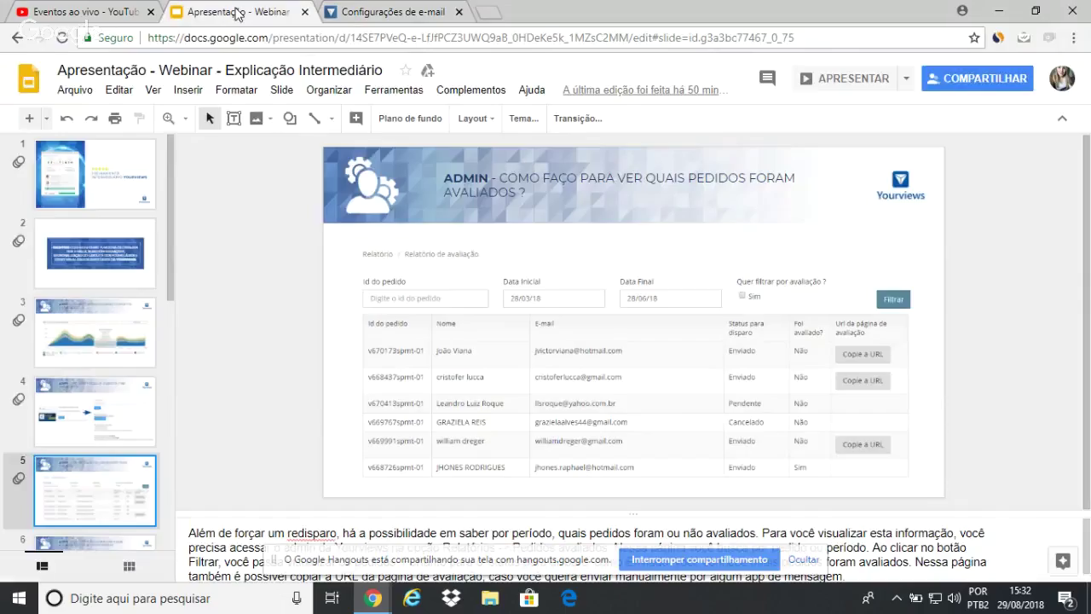
{"action": "left_click", "coordinate": [103, 538]}
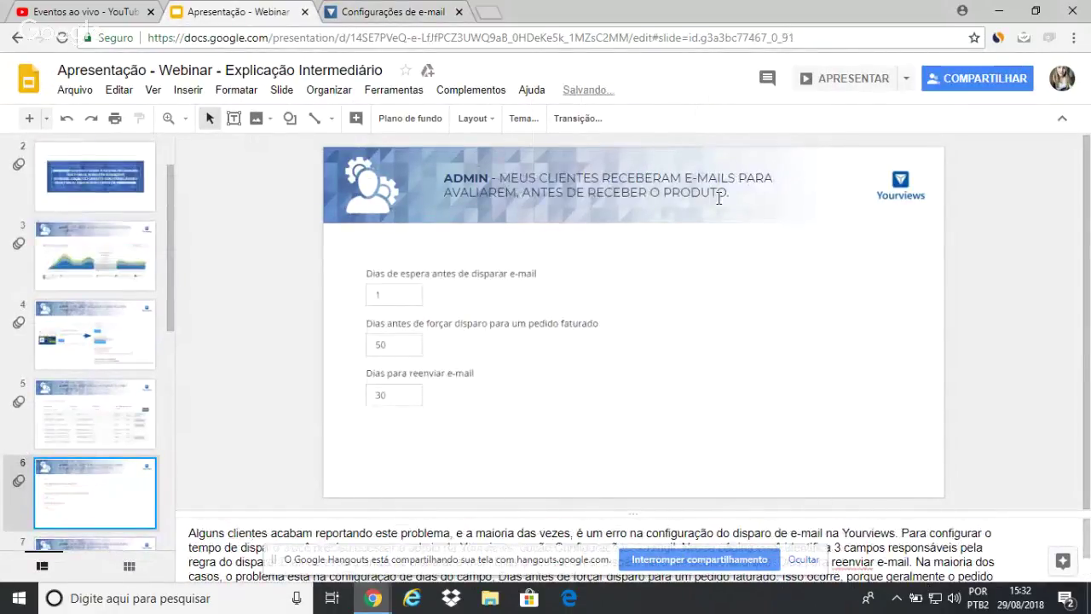
{"action": "left_click", "coordinate": [832, 81]}
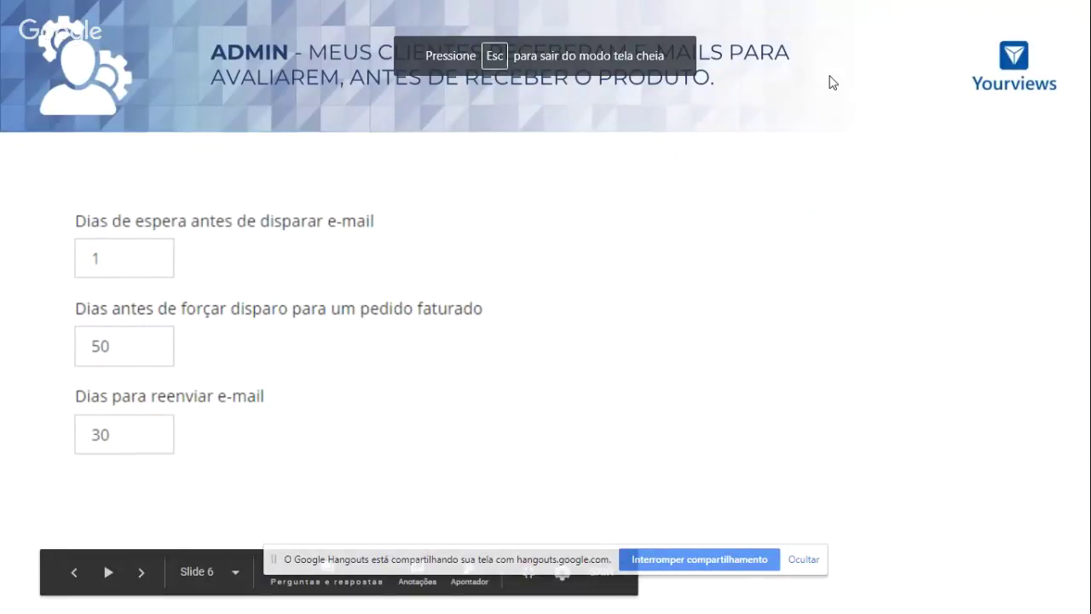
{"action": "left_click", "coordinate": [932, 230]}
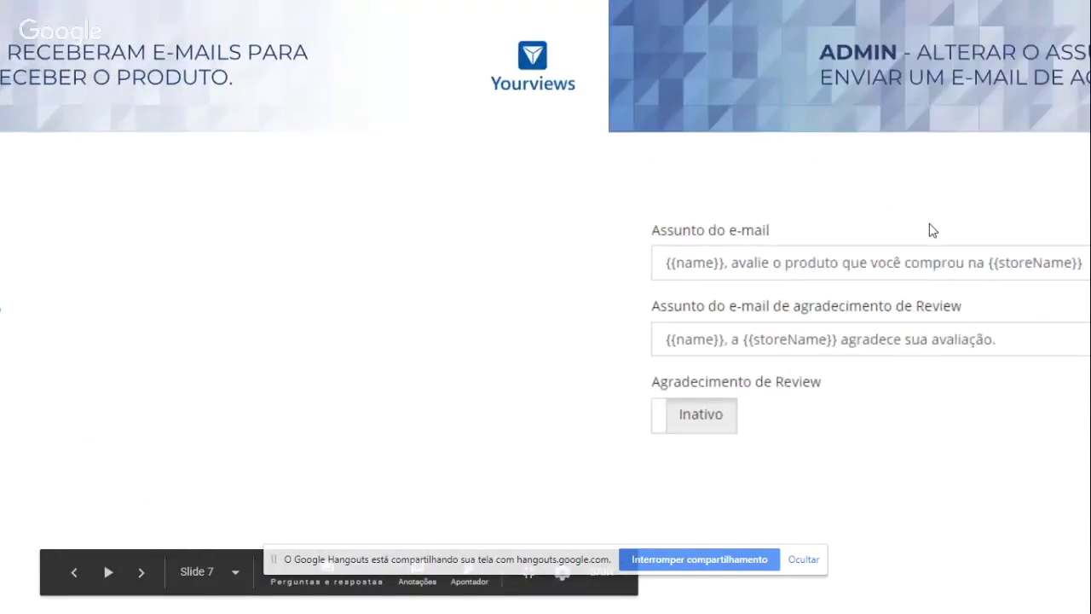
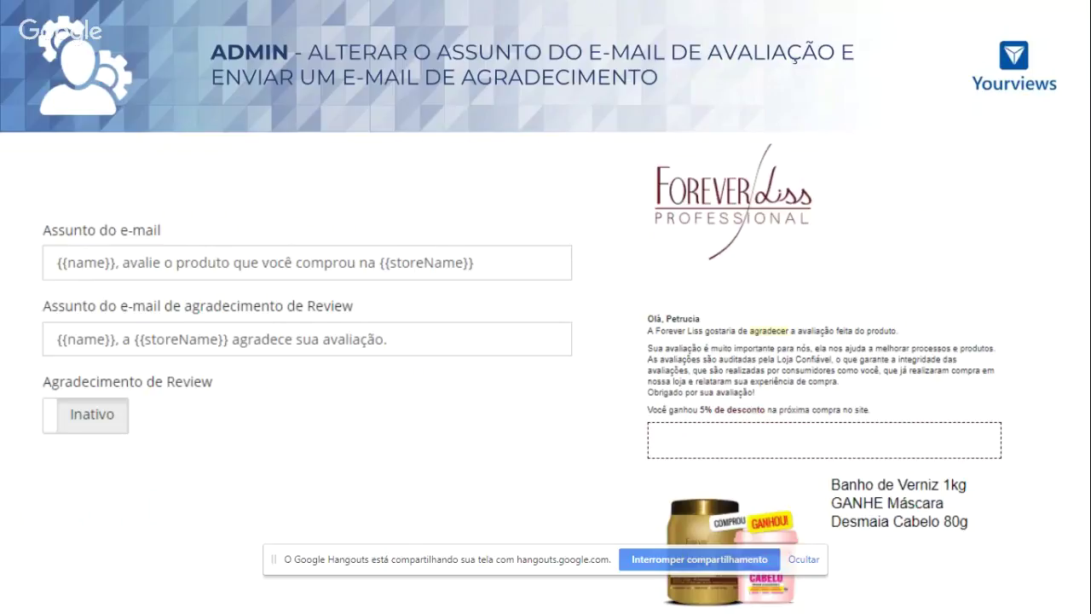
{"action": "key", "text": "Right"}
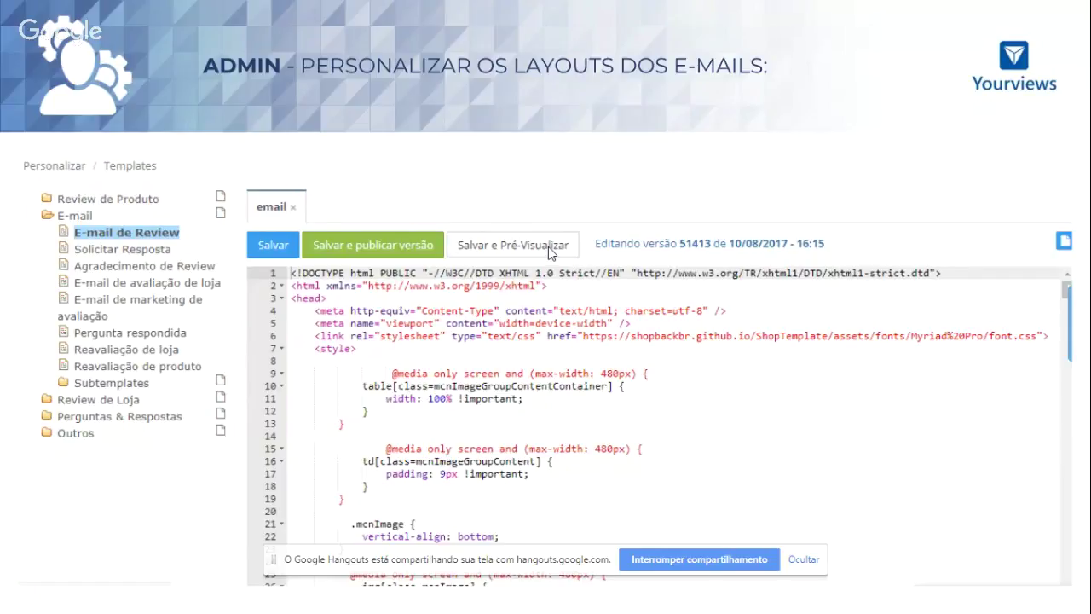
Step: Leave the slideshow, return to the Yourviews admin and open the E-mail de Review template under Personalizar
{"action": "key", "text": "Escape"}
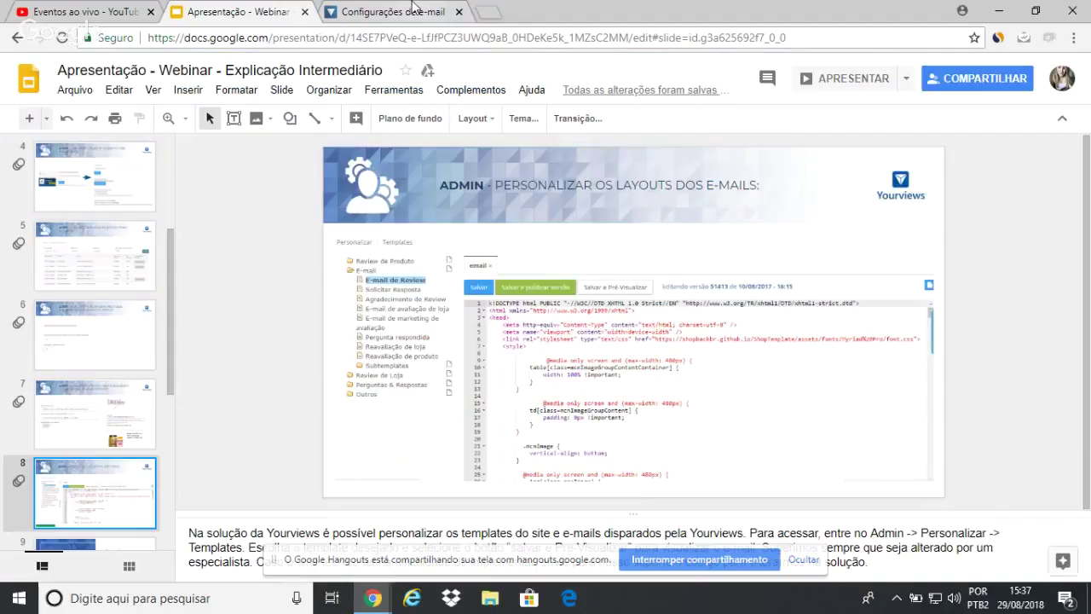
{"action": "left_click", "coordinate": [407, 19]}
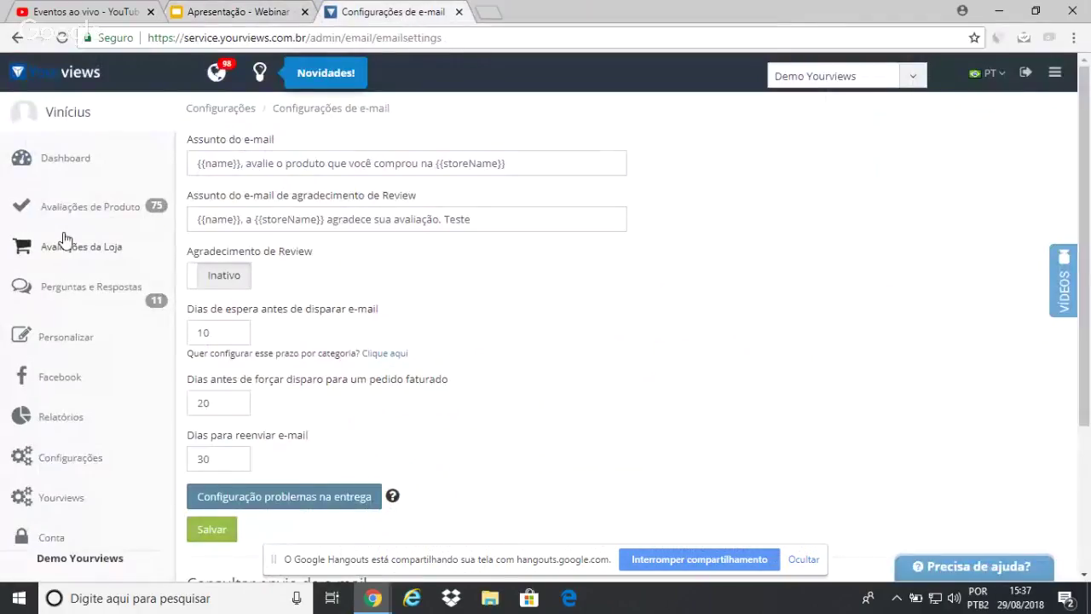
{"action": "left_click", "coordinate": [75, 341]}
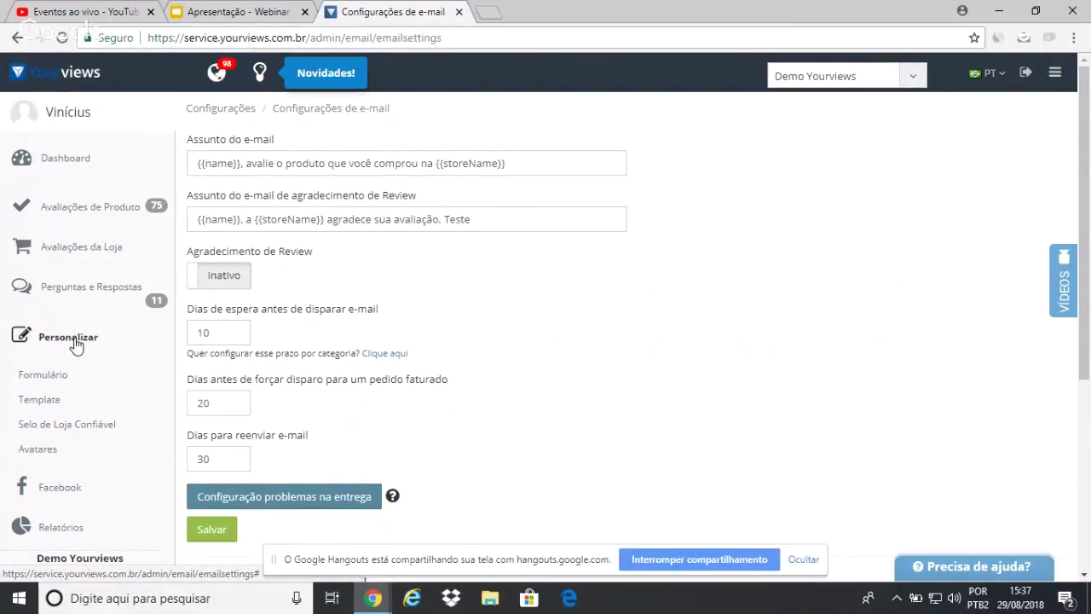
{"action": "left_click", "coordinate": [45, 402]}
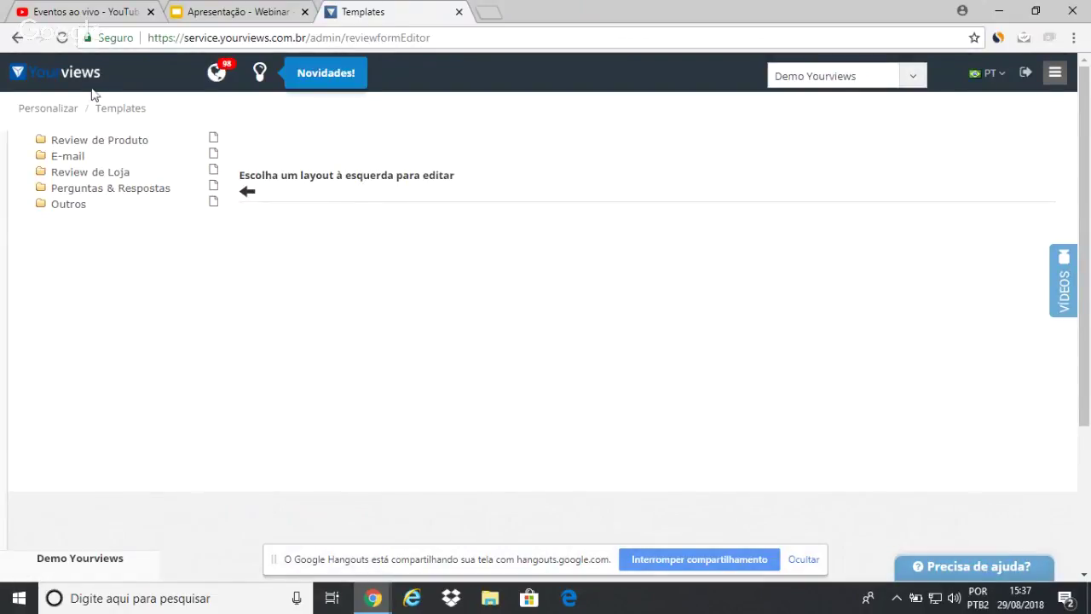
{"action": "left_click", "coordinate": [70, 162]}
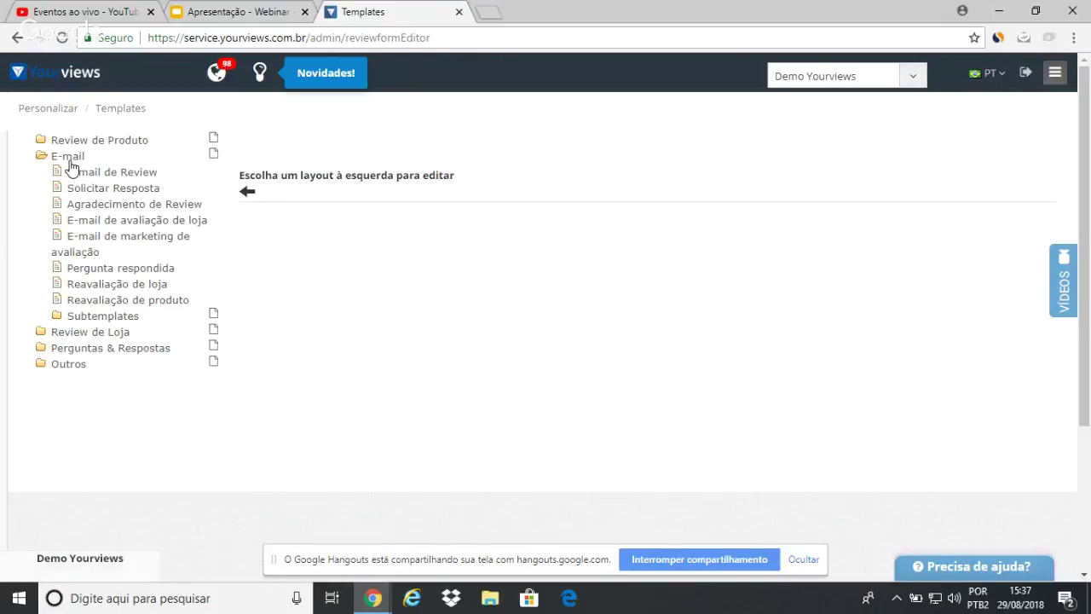
{"action": "left_click", "coordinate": [121, 178]}
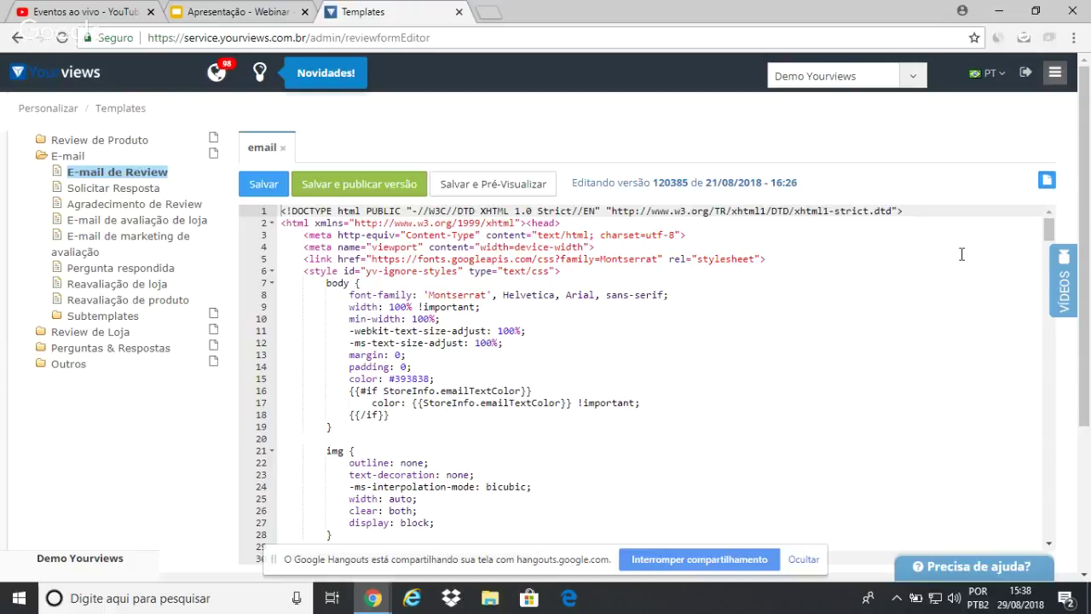
Step: Save the E-mail de Review template for preview and view its rendered e-mail through the preview link
{"action": "mouse_move", "coordinate": [1048, 235]}
{"action": "left_mouse_down"}
{"action": "mouse_move", "coordinate": [1048, 271]}
{"action": "mouse_move", "coordinate": [1038, 233]}
{"action": "left_mouse_up"}
{"action": "left_click", "coordinate": [501, 189]}
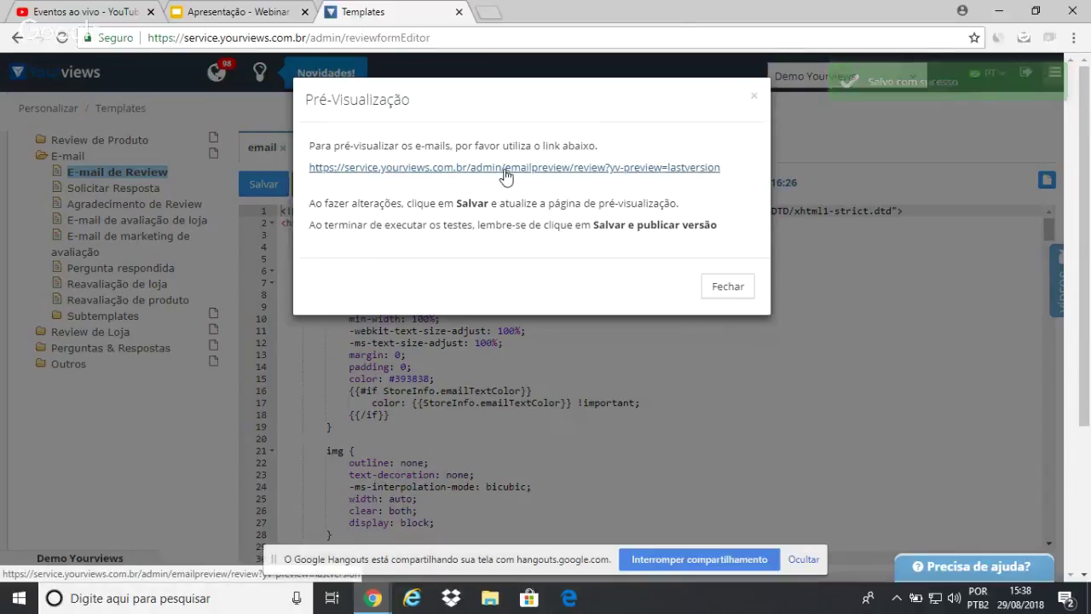
{"action": "left_click", "coordinate": [504, 175]}
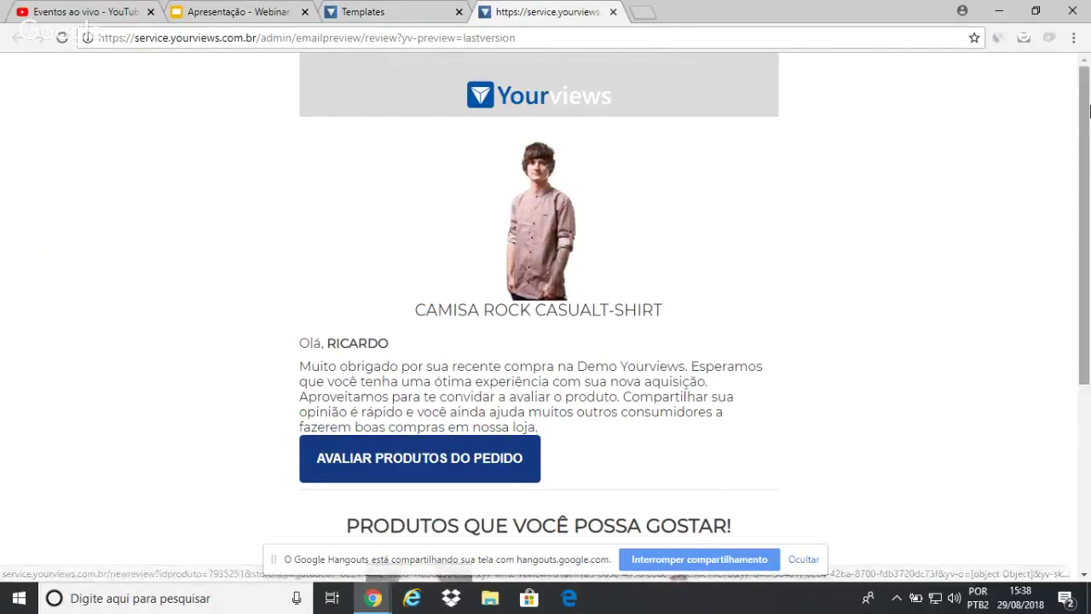
{"action": "mouse_move", "coordinate": [1086, 108]}
{"action": "left_mouse_down"}
{"action": "mouse_move", "coordinate": [1085, 247]}
{"action": "mouse_move", "coordinate": [1086, 105]}
{"action": "left_mouse_up"}
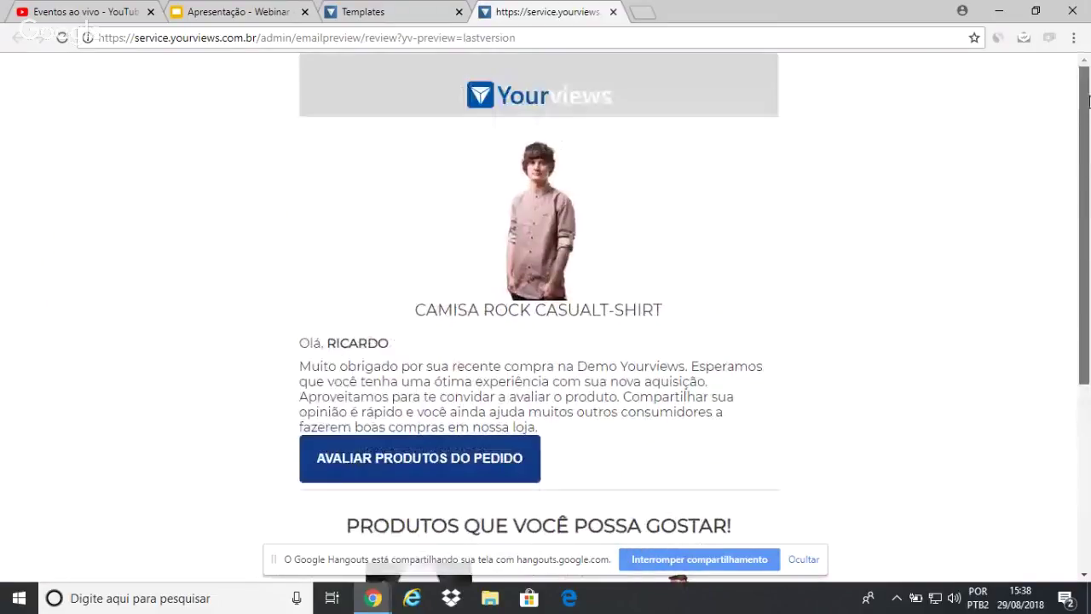
Step: Return to the template editor, close the Pré-Visualização dialog and save and publish the E-mail de Review version
{"action": "left_click", "coordinate": [364, 14]}
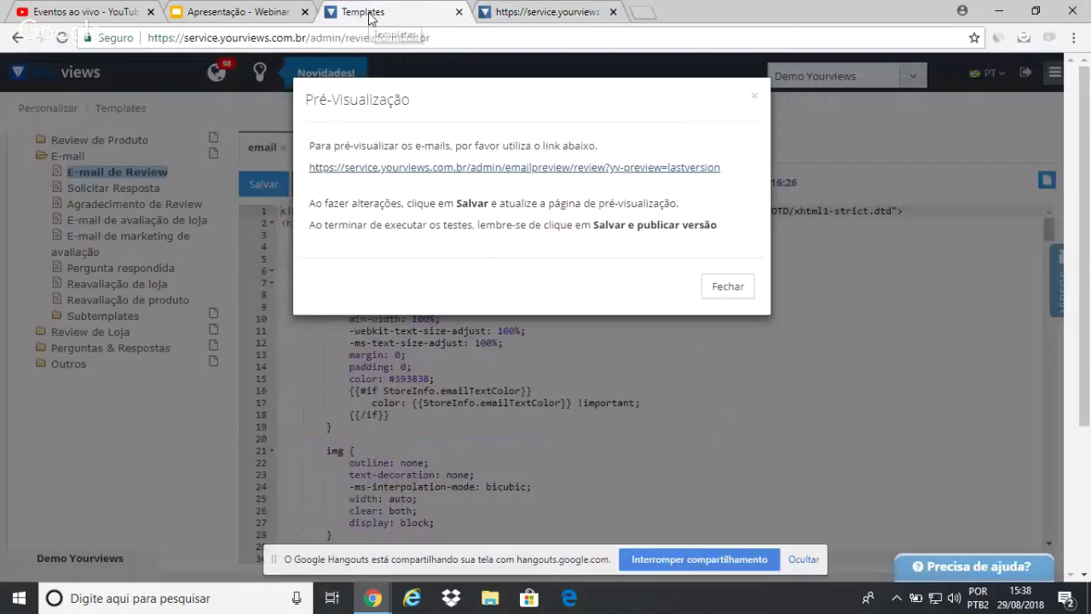
{"action": "left_click", "coordinate": [755, 94]}
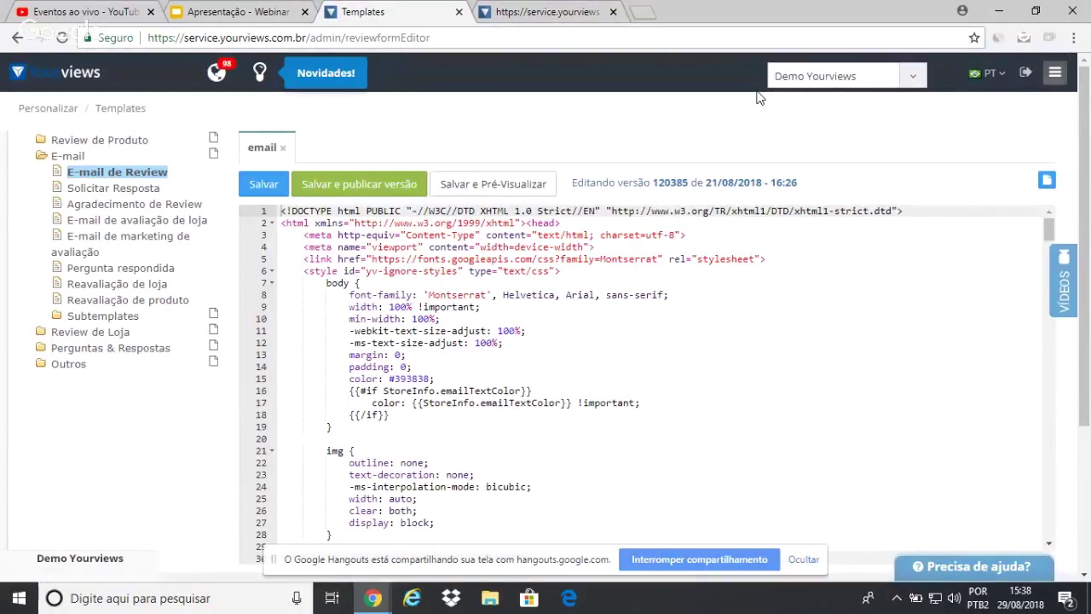
{"action": "left_click", "coordinate": [333, 189]}
Step: Switch to the Google Slides deck and present slides 8 to 10, ending on product recommendations by category in e-mails
{"action": "left_click", "coordinate": [237, 12]}
{"action": "left_click", "coordinate": [849, 76]}
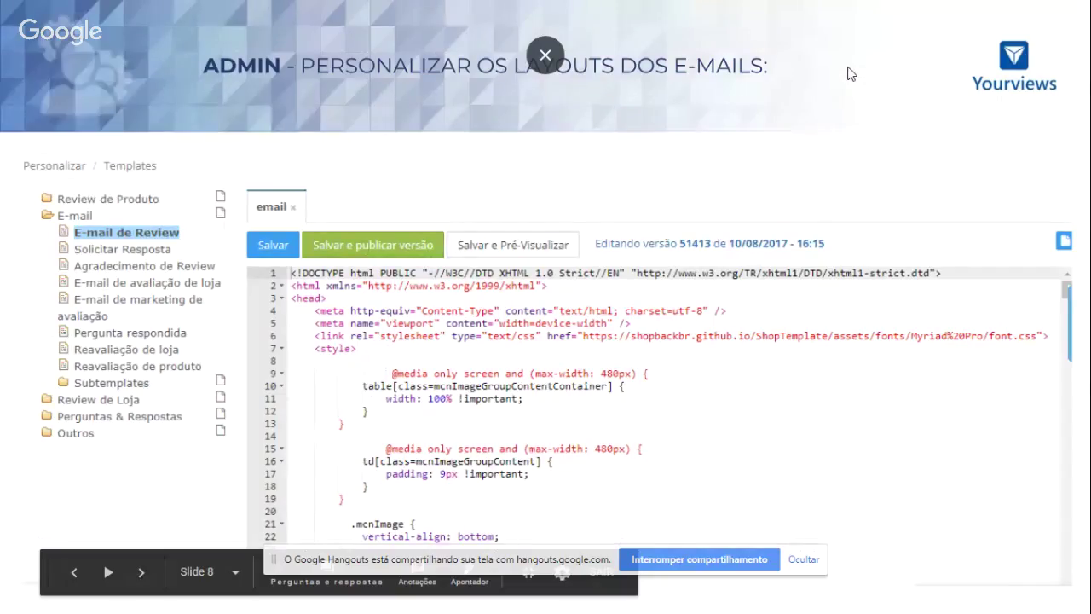
{"action": "left_click", "coordinate": [848, 73]}
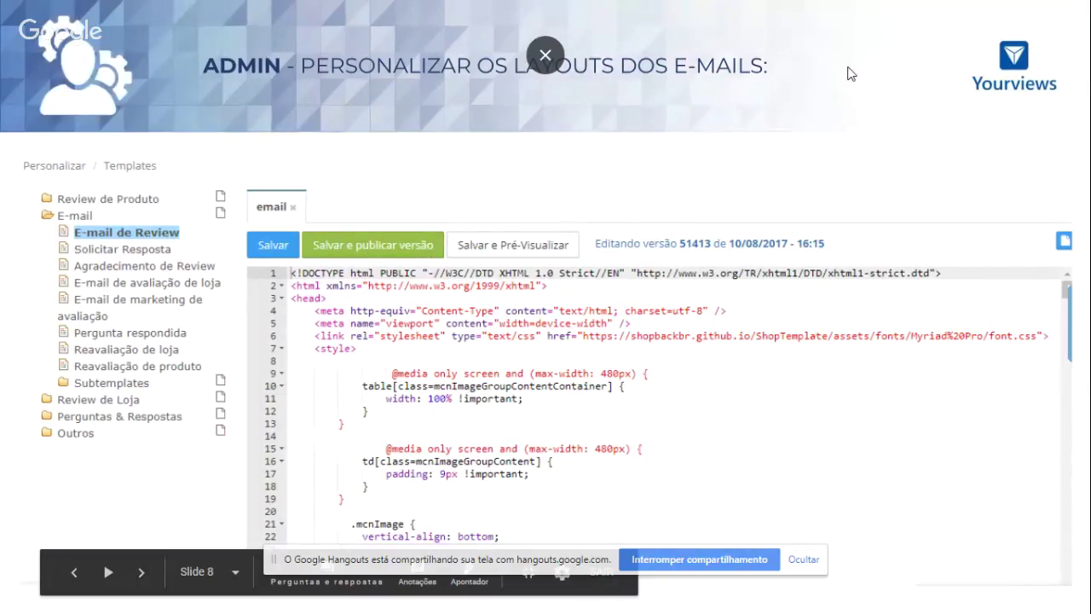
{"action": "left_click", "coordinate": [823, 214]}
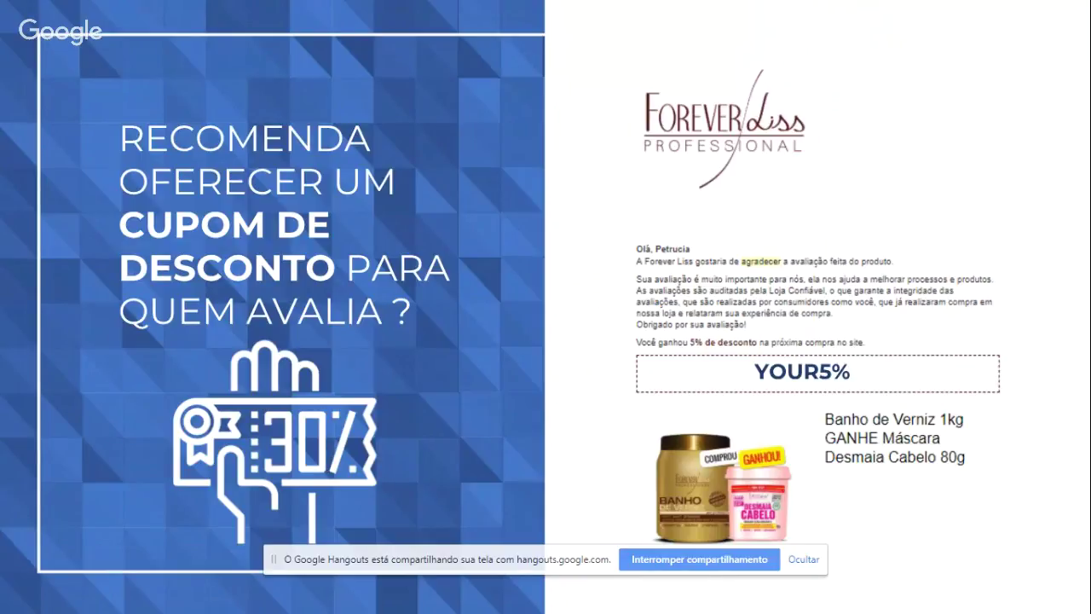
{"action": "key", "text": "Right"}
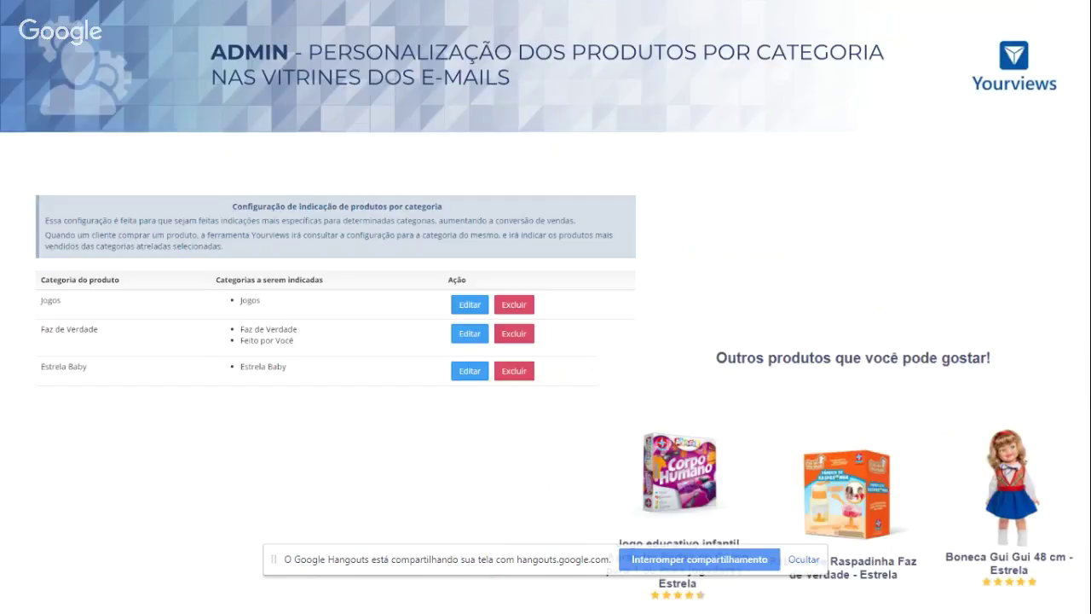
{"action": "key", "text": "Right"}
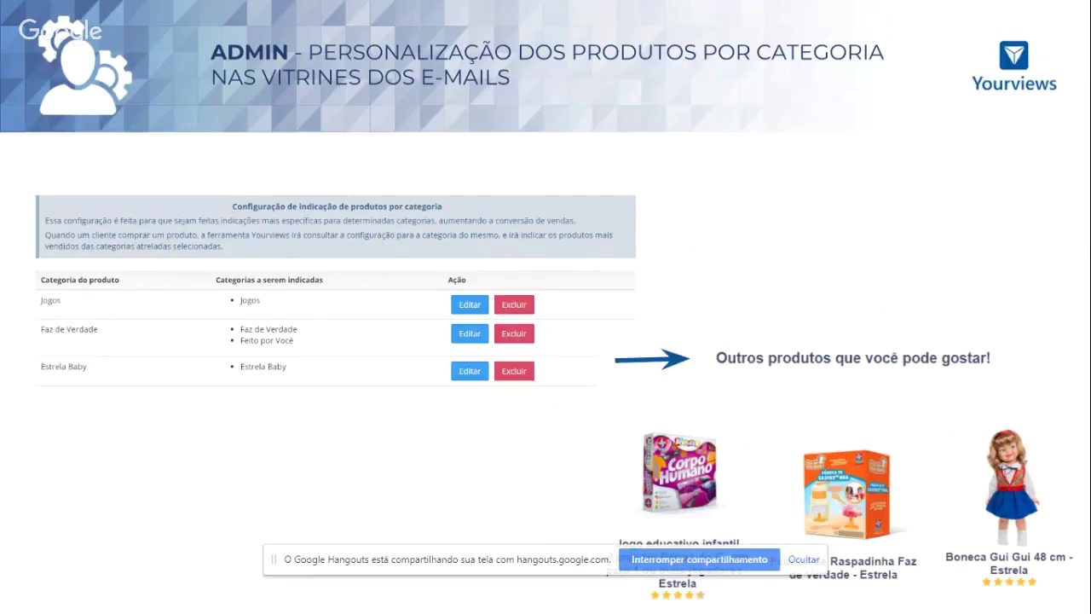
Step: Leave the slideshow, return to the Yourviews admin and open Indicações de Produtos por Categoria under Configurações
{"action": "key", "text": "Escape"}
{"action": "key", "text": "Escape"}
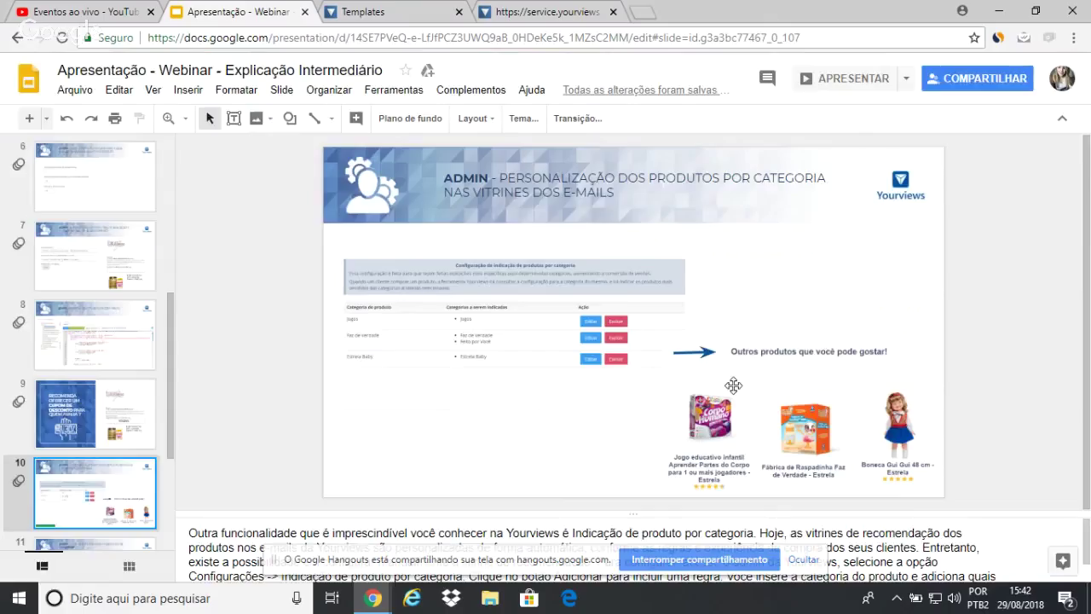
{"action": "key", "text": "ctrl+Tab"}
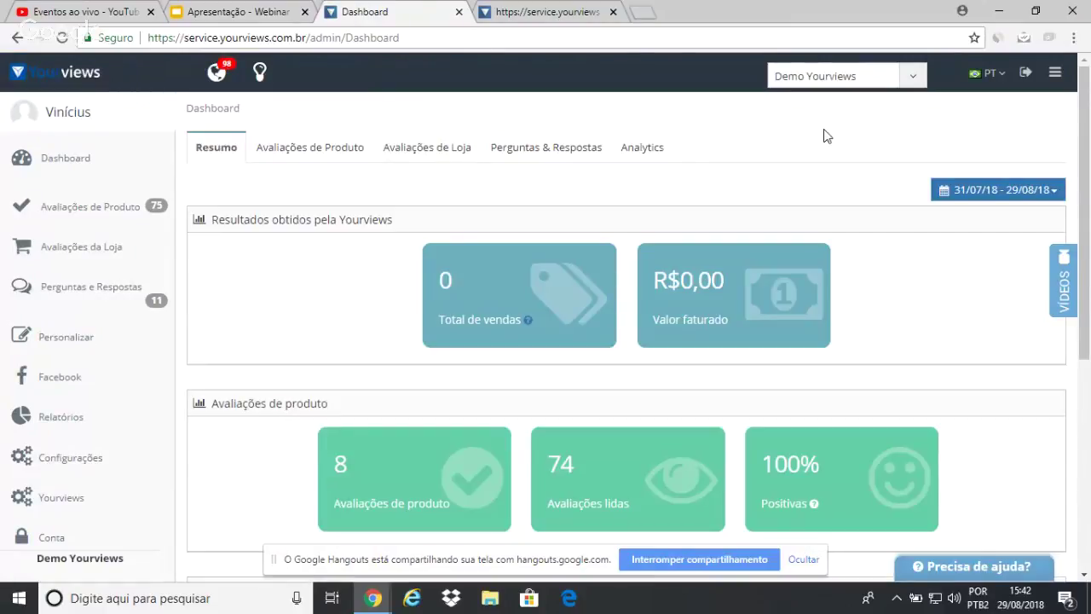
{"action": "scroll", "coordinate": [1082, 213], "scroll_direction": "down", "scroll_amount": 3}
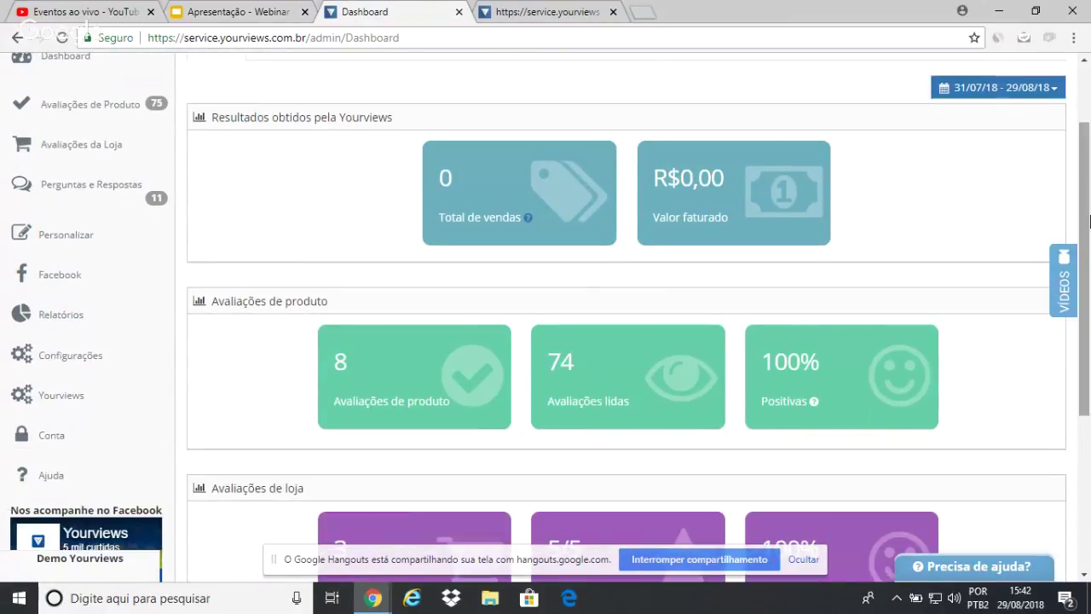
{"action": "left_click", "coordinate": [73, 357]}
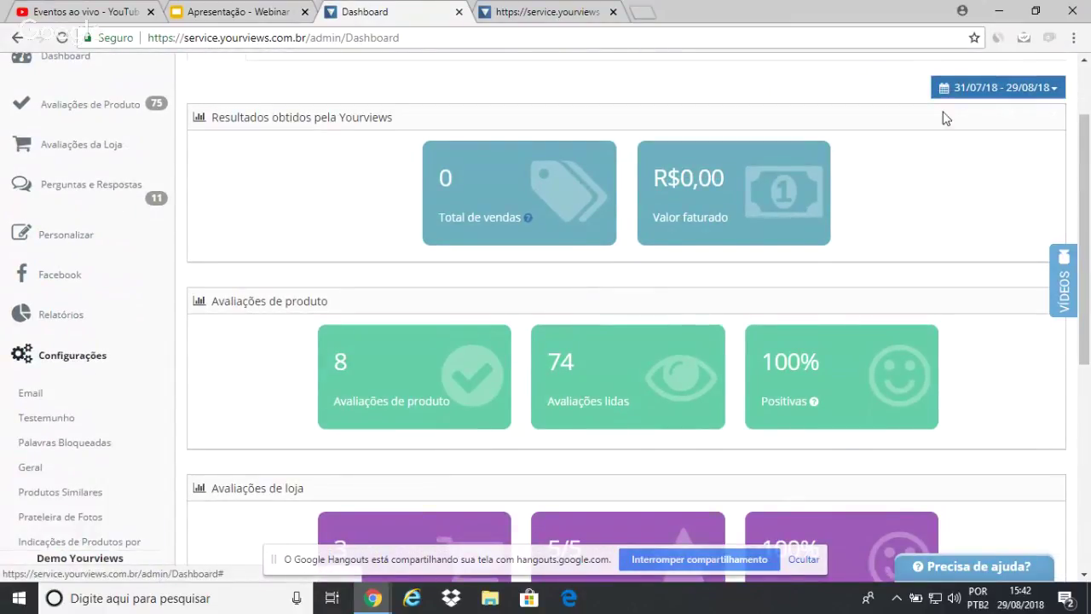
{"action": "scroll", "coordinate": [1084, 239], "scroll_direction": "down", "scroll_amount": 2}
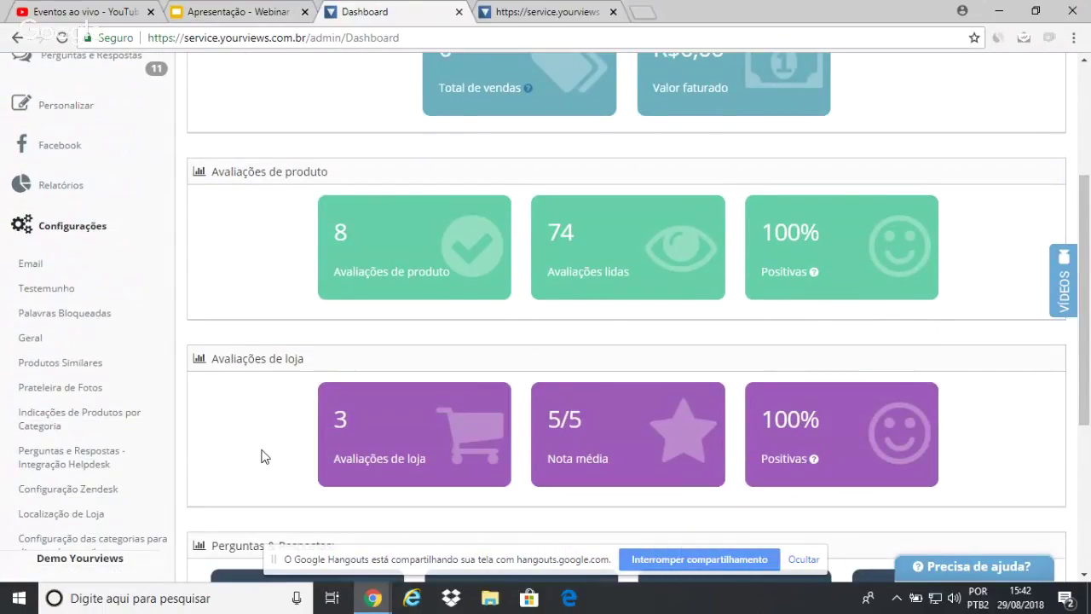
{"action": "left_click", "coordinate": [61, 421]}
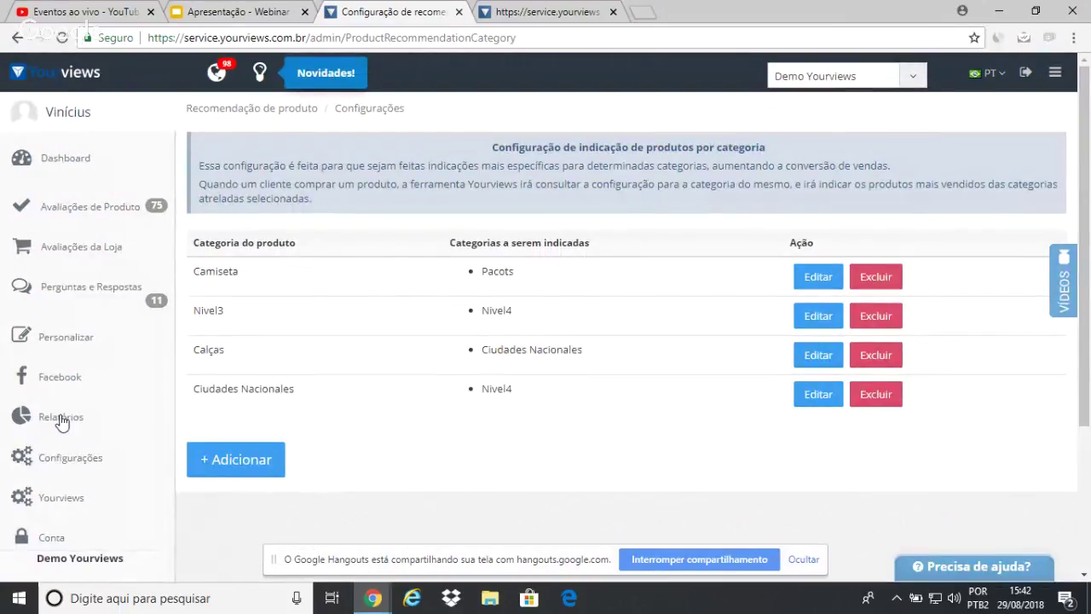
Step: Add and save a recommendation rule for product category Fix with Calças, Saúde and Sem Pai Nem Filho as Categorias Indicadas
{"action": "left_click", "coordinate": [259, 477]}
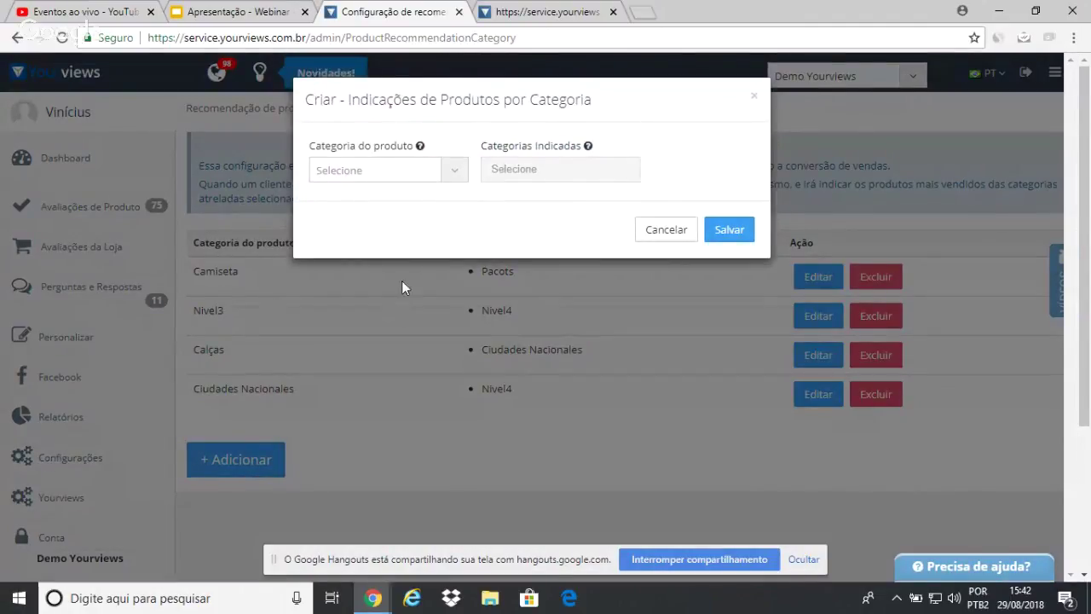
{"action": "left_click", "coordinate": [449, 174]}
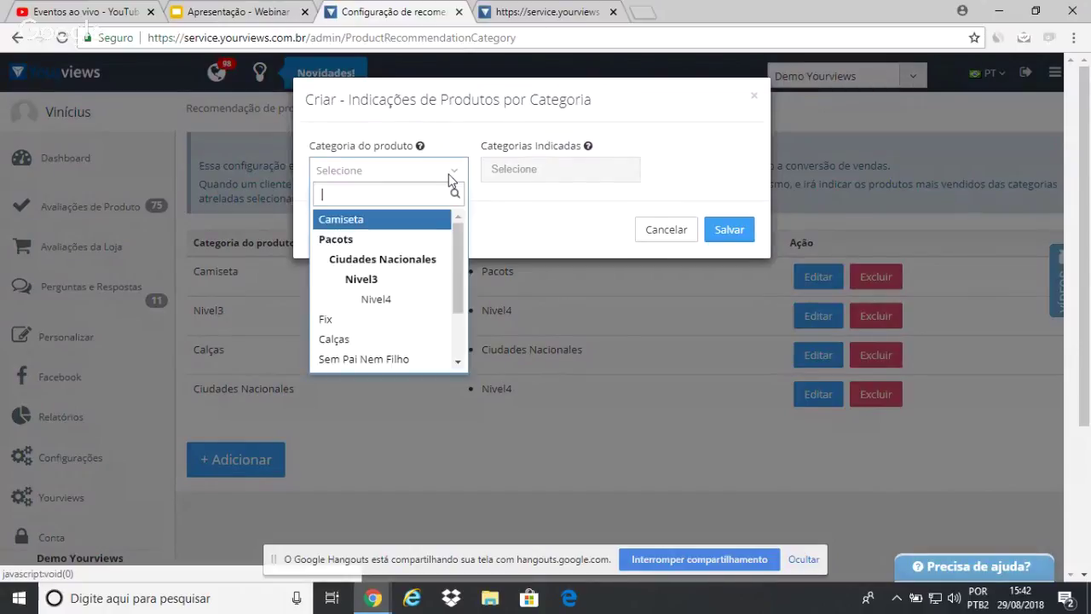
{"action": "left_click", "coordinate": [369, 323]}
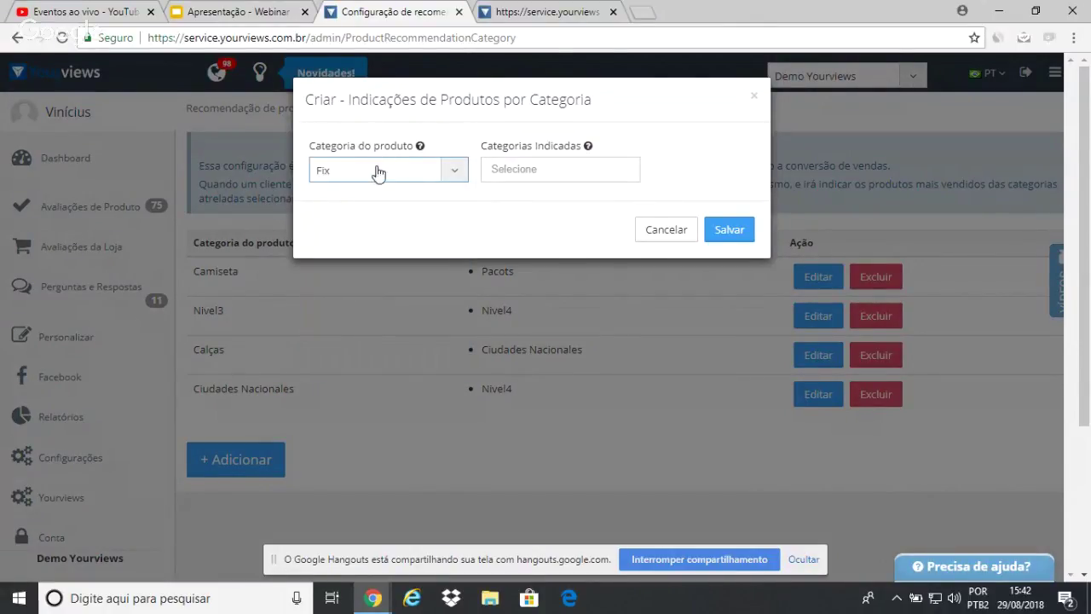
{"action": "left_click", "coordinate": [563, 164]}
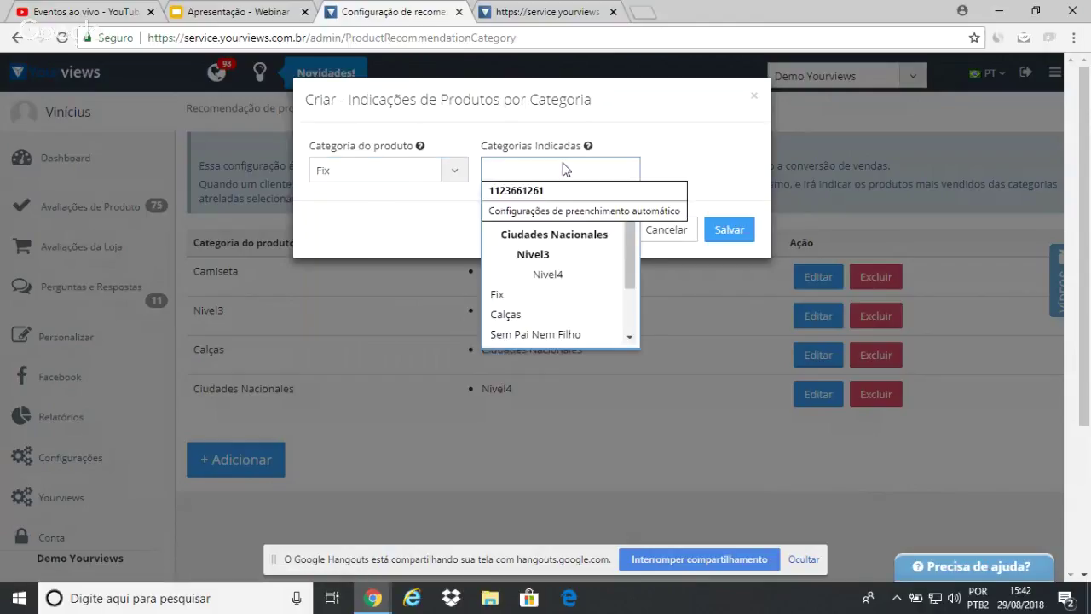
{"action": "left_click", "coordinate": [540, 312]}
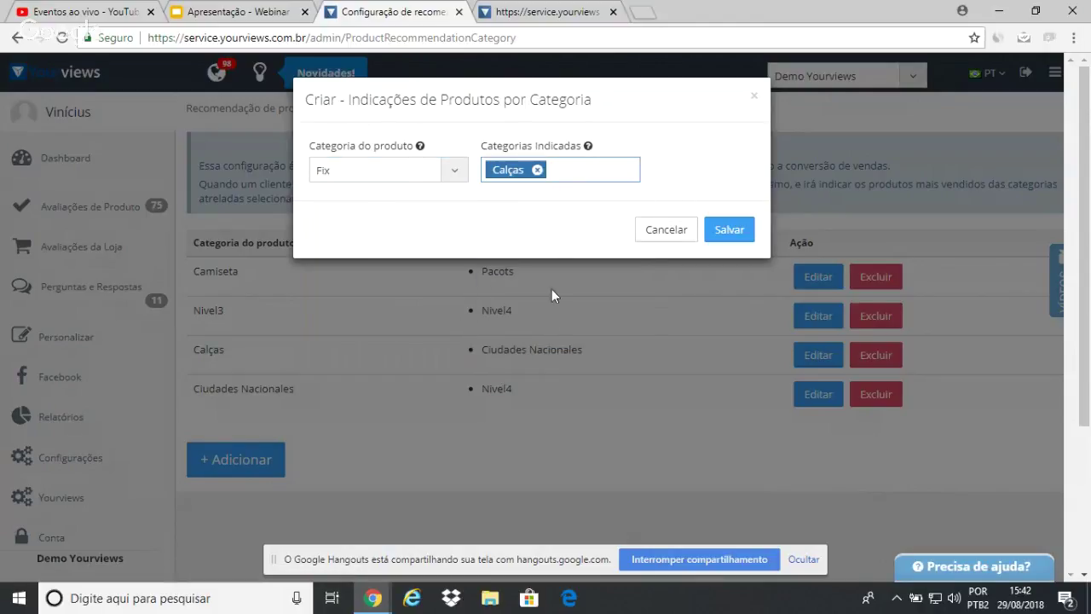
{"action": "left_click", "coordinate": [570, 172]}
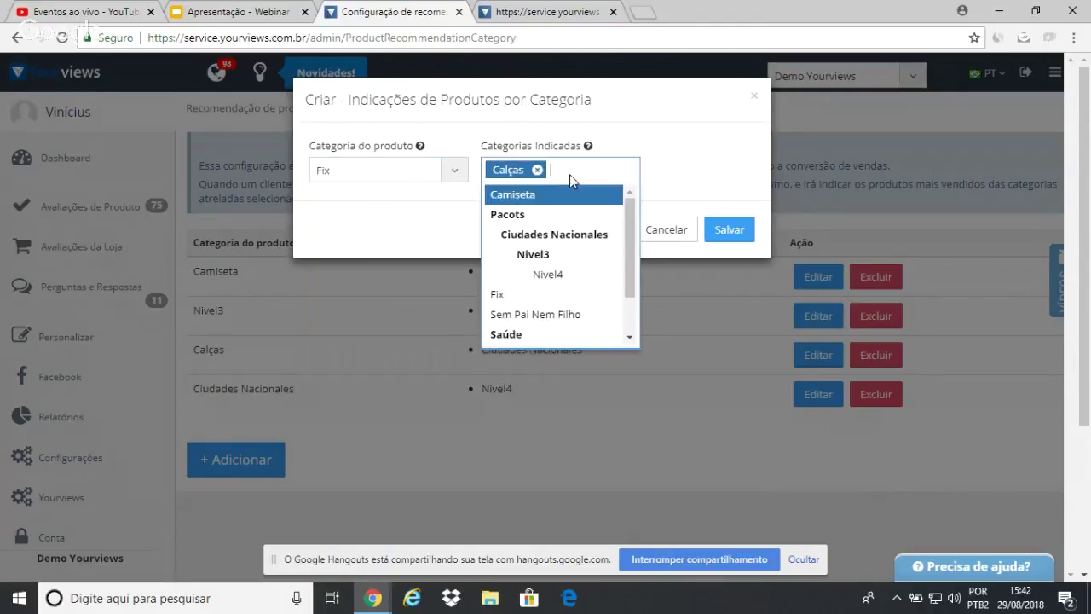
{"action": "left_click", "coordinate": [551, 334]}
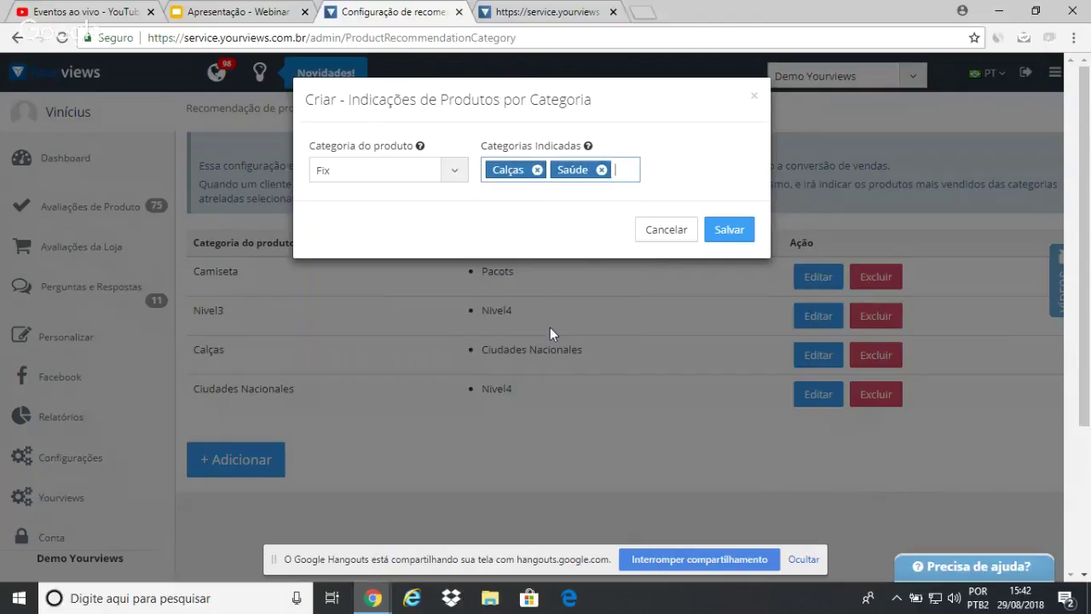
{"action": "left_click", "coordinate": [628, 170]}
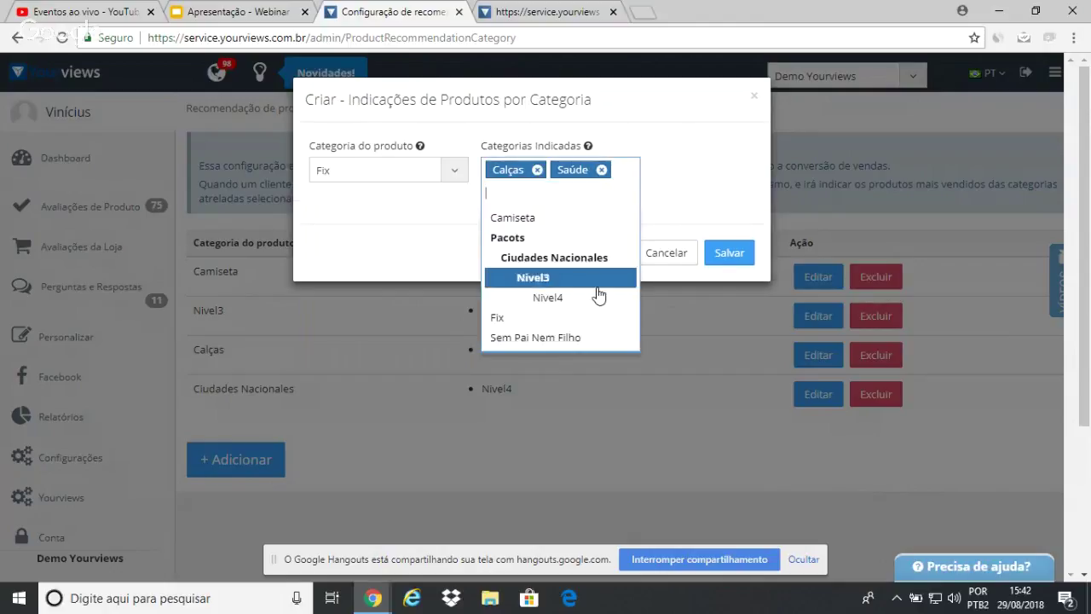
{"action": "left_click", "coordinate": [565, 337]}
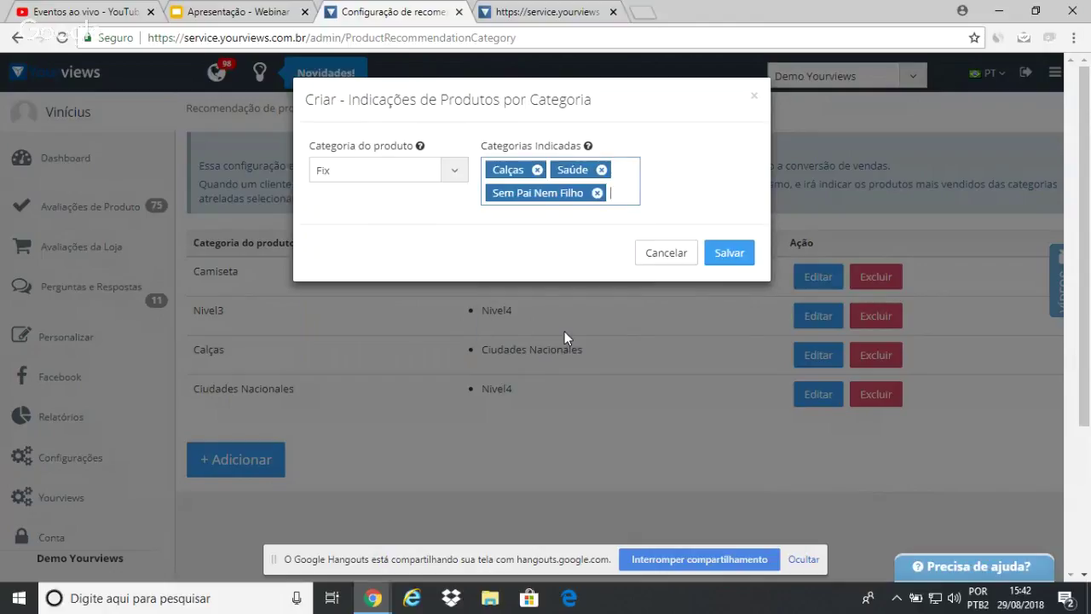
{"action": "left_click", "coordinate": [740, 252]}
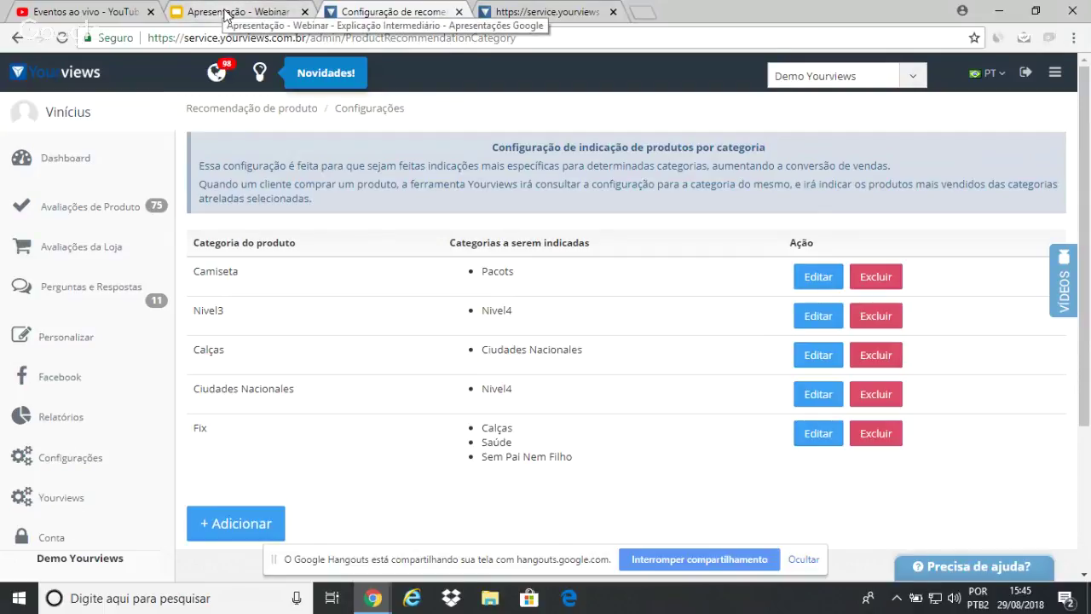
Step: Switch to the Google Slides deck and present slide 10, advancing to slide 11 on Yourviews' financial return
{"action": "left_click", "coordinate": [226, 12]}
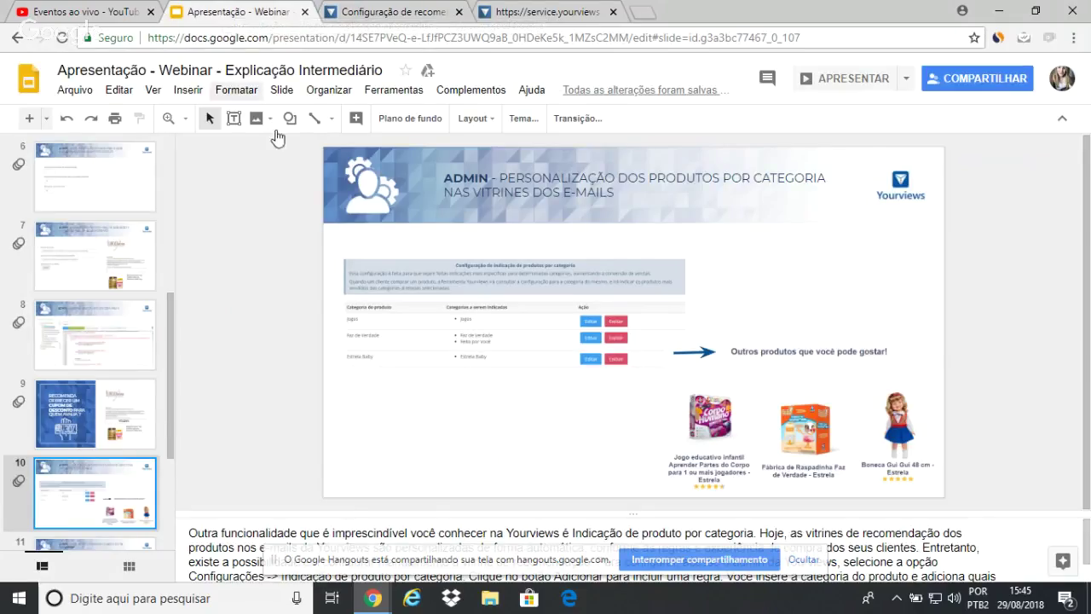
{"action": "left_click", "coordinate": [842, 80]}
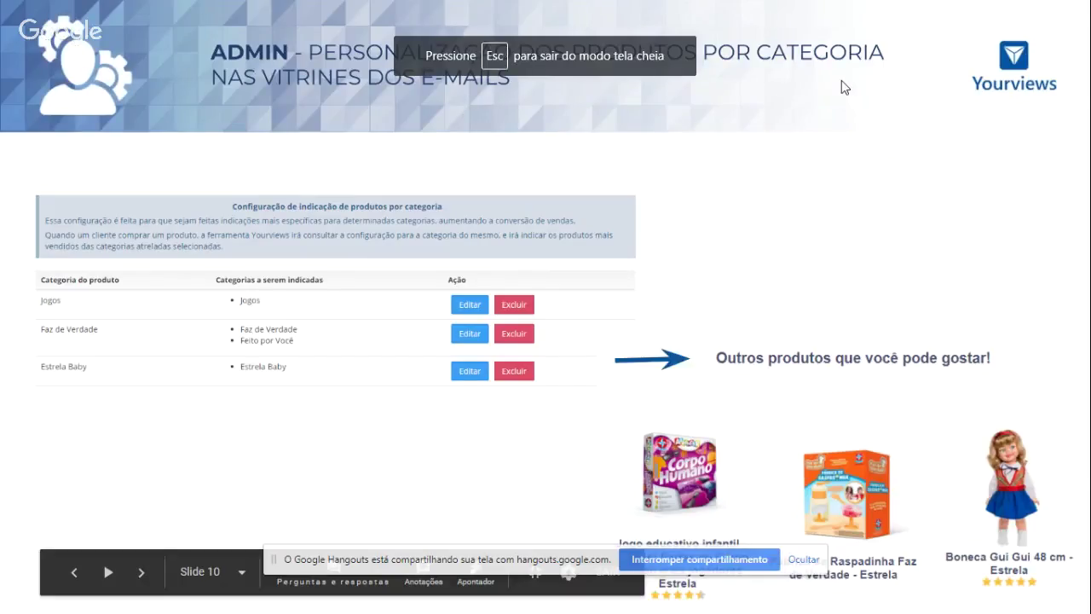
{"action": "key", "text": "Right"}
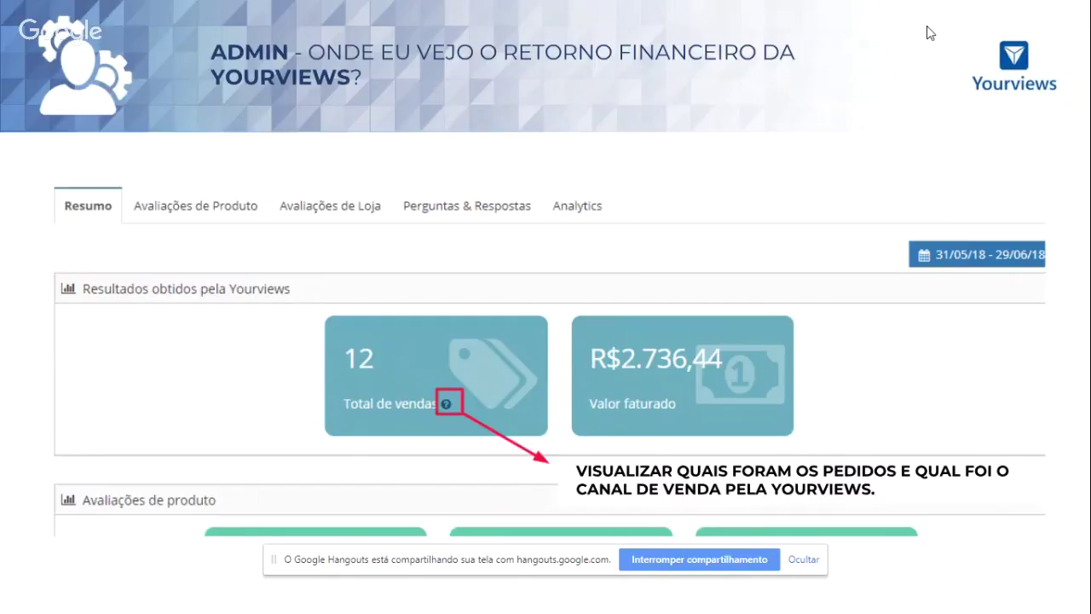
Step: Leave the slideshow and return to the Yourviews admin's Dashboard summary
{"action": "key", "text": "F11"}
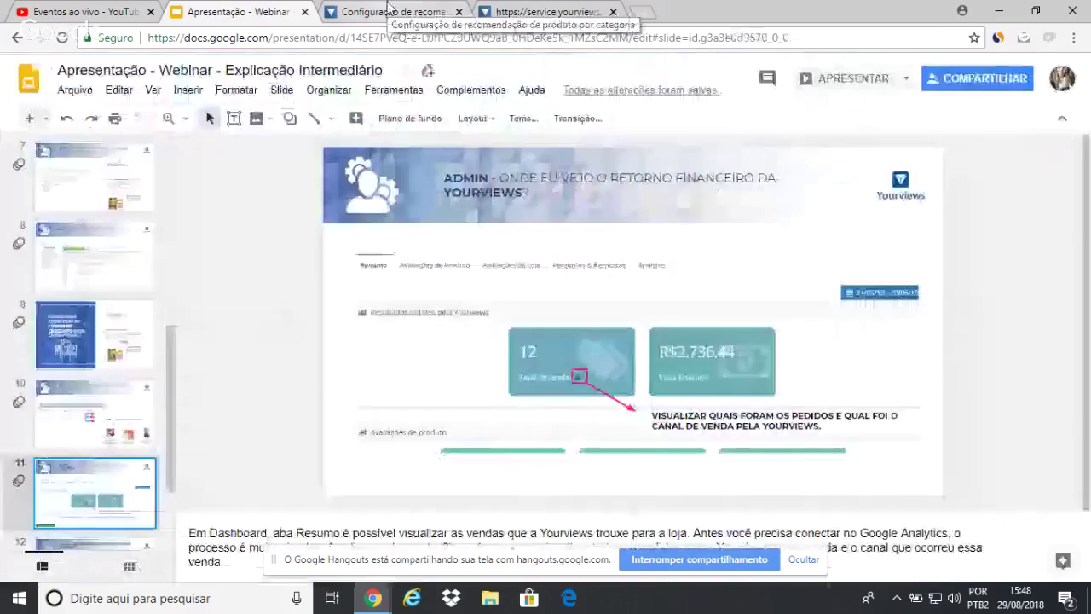
{"action": "left_click", "coordinate": [392, 12]}
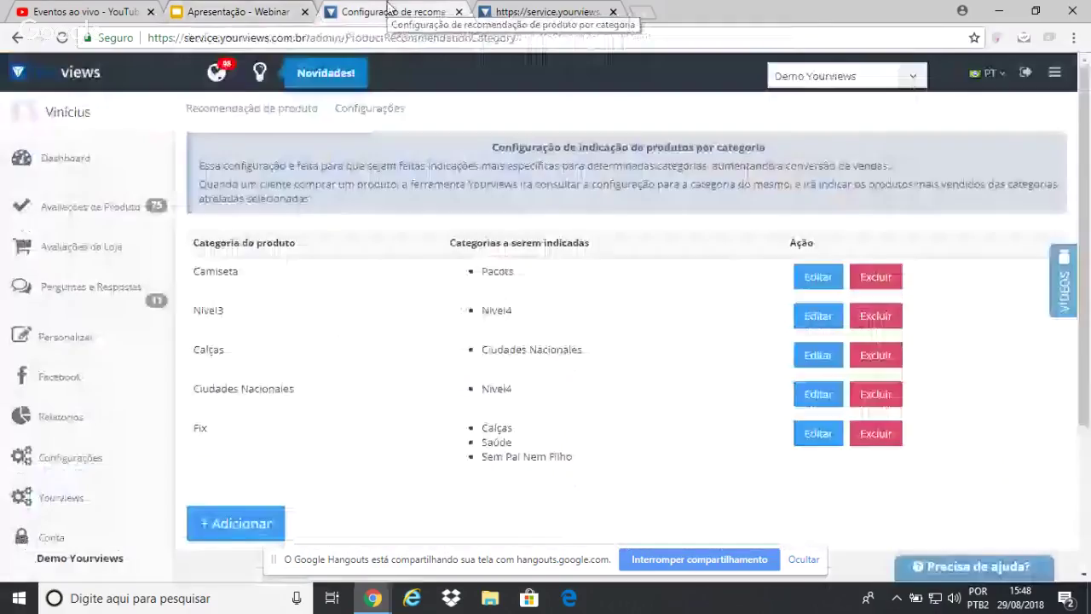
{"action": "left_click", "coordinate": [75, 85]}
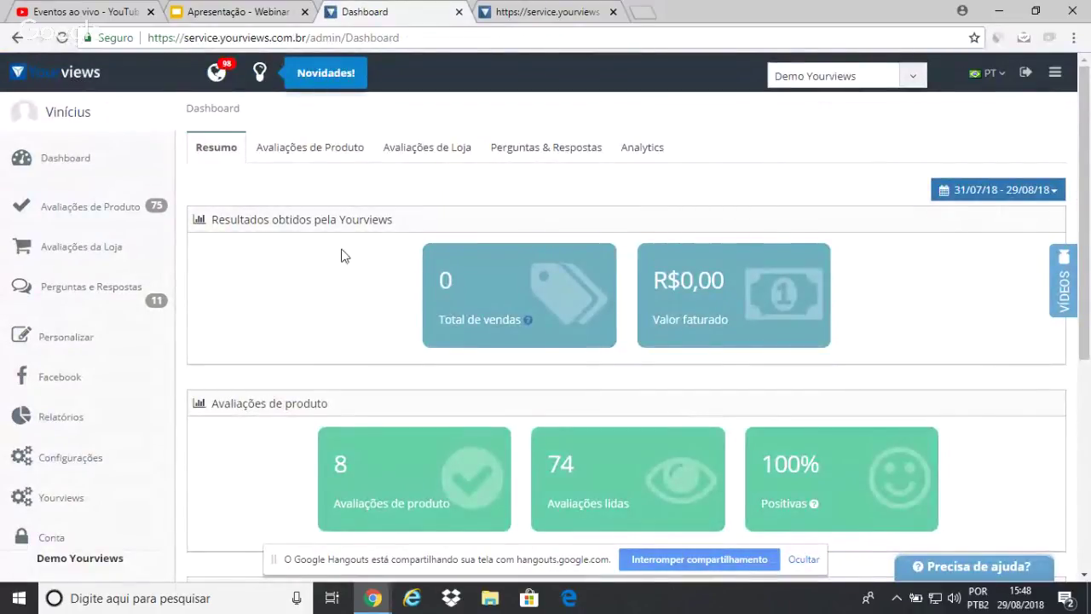
Step: Set the dashboard period to Todo o período and open the order-origin details for Total de vendas
{"action": "left_click", "coordinate": [995, 191]}
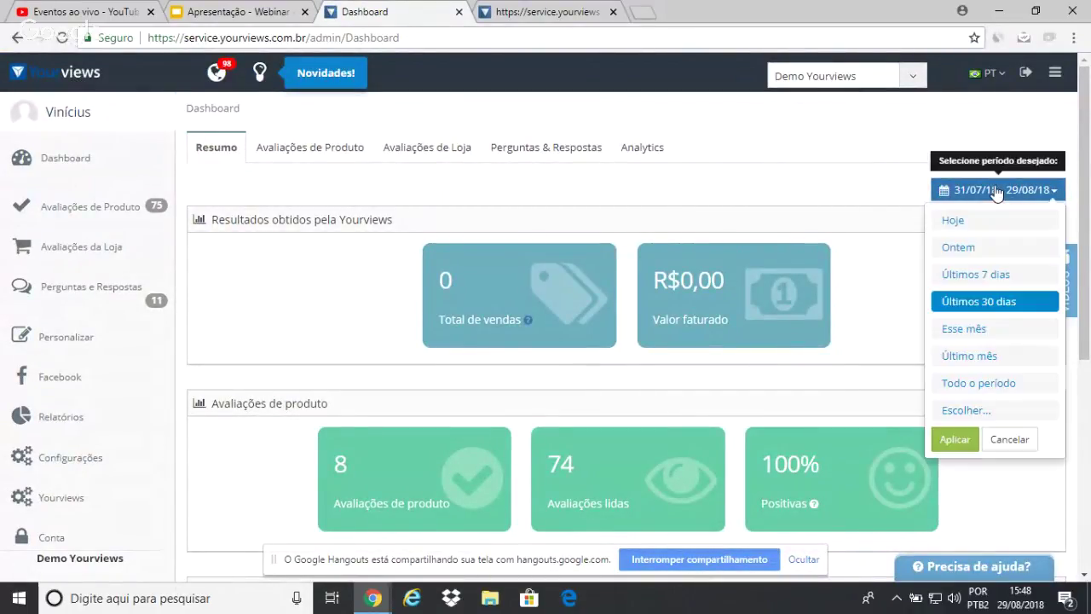
{"action": "left_click", "coordinate": [1022, 383]}
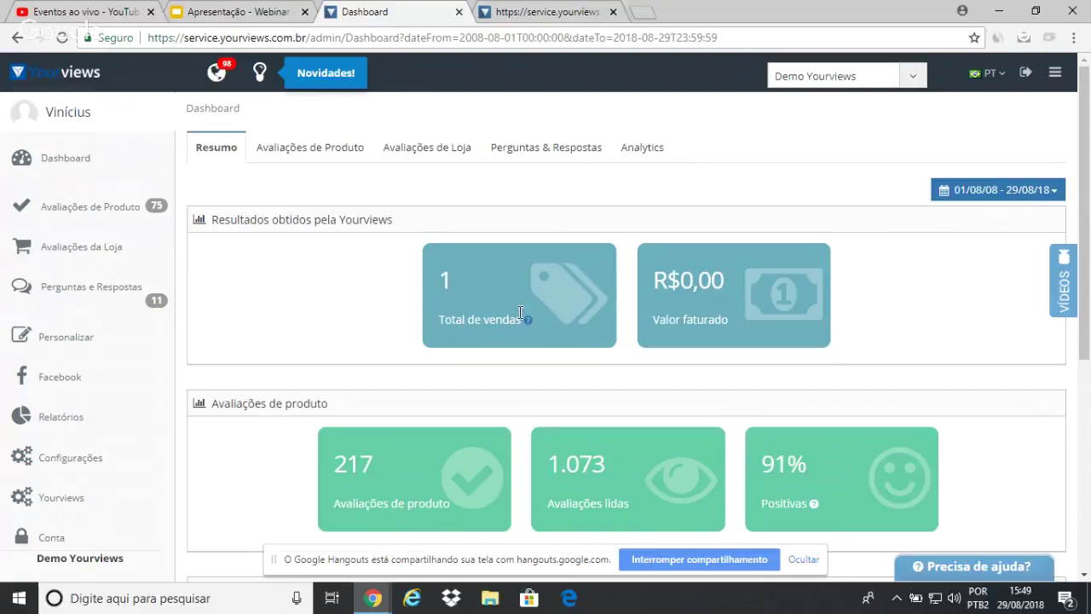
{"action": "mouse_move", "coordinate": [529, 322]}
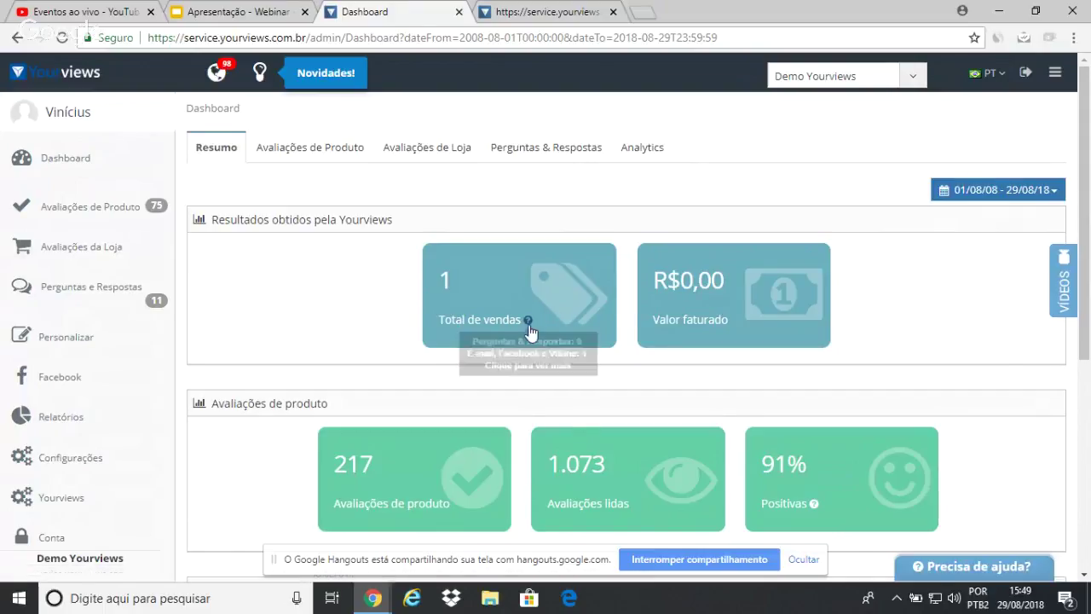
{"action": "left_click", "coordinate": [528, 327]}
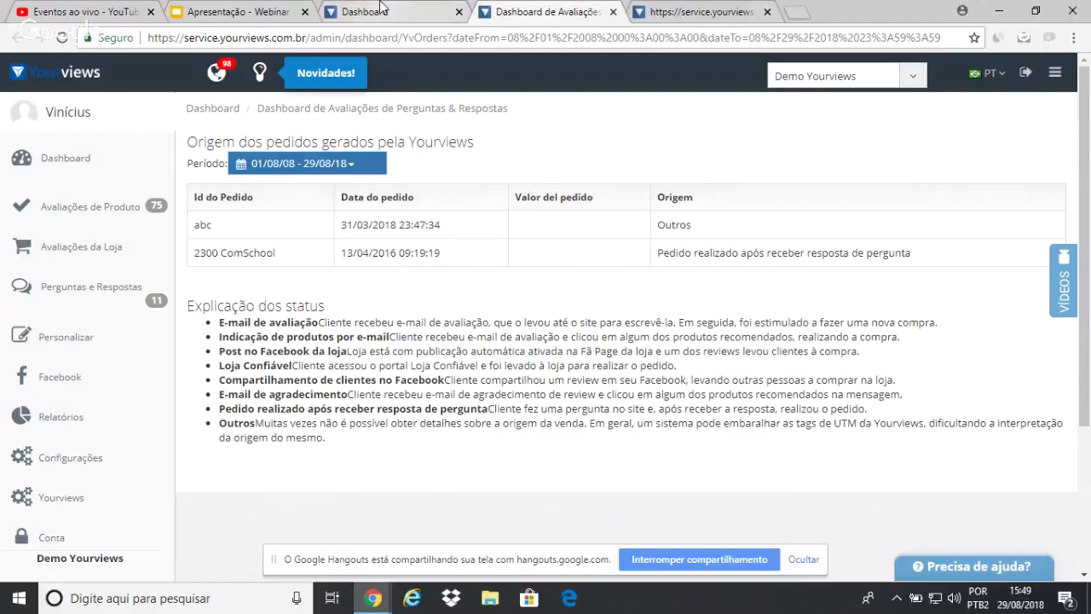
Step: Switch back to the Google Slides deck, present slide 11 and advance to the following slide
{"action": "left_click", "coordinate": [267, 12]}
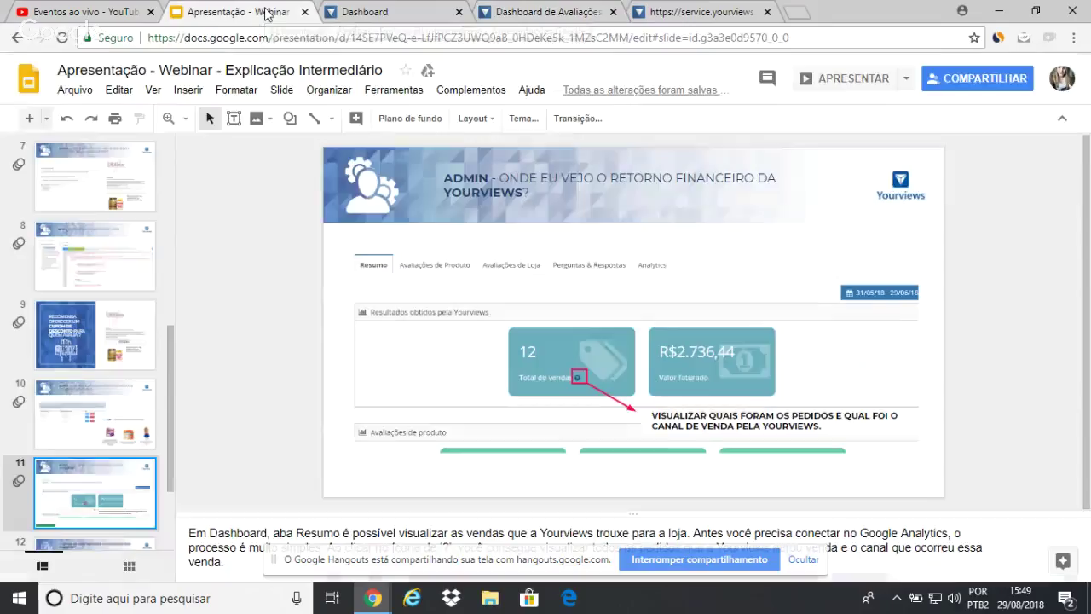
{"action": "left_click", "coordinate": [844, 79]}
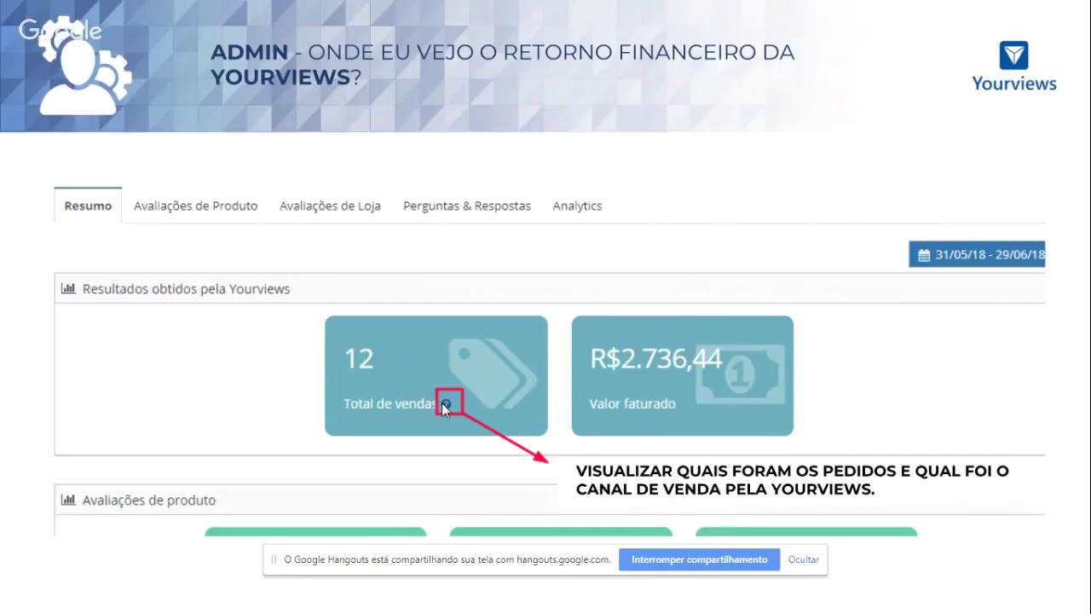
{"action": "key", "text": "Right"}
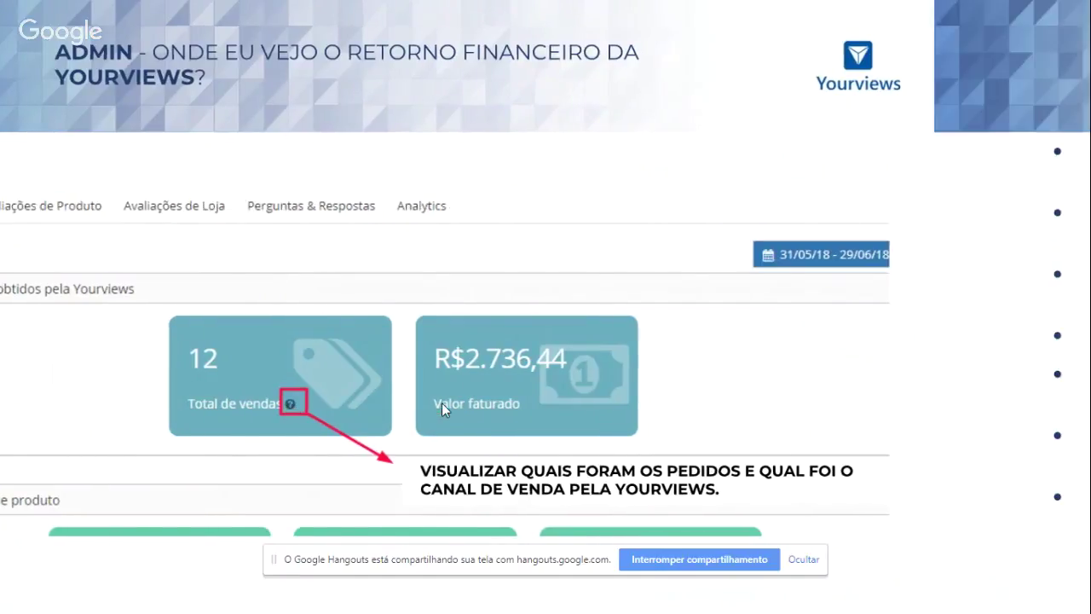